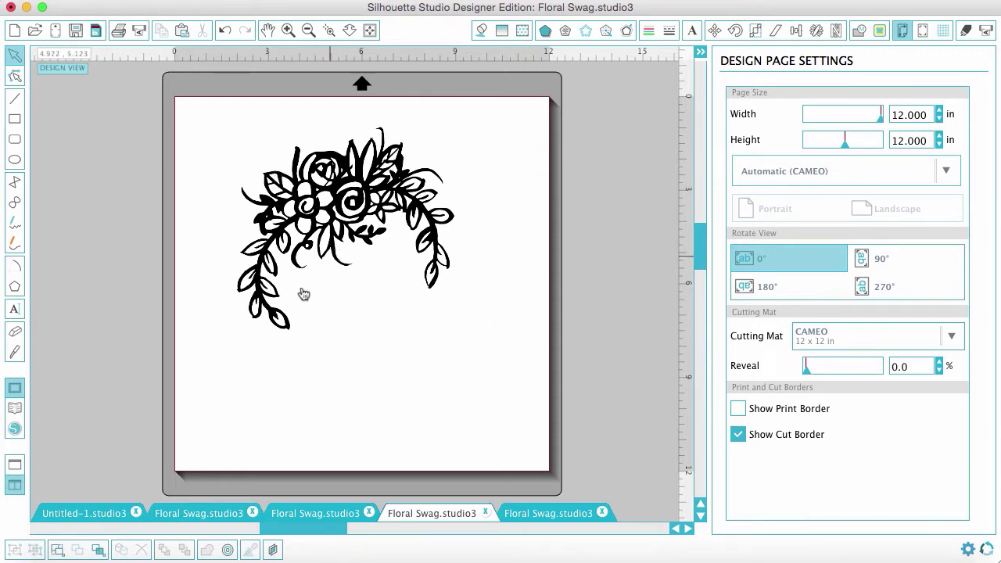
Set a trace area around the whole floral swag image and turn off the High Pass Filter.
{"action": "left_click_drag", "start_coordinate": [358, 202], "coordinate": [360, 208]}
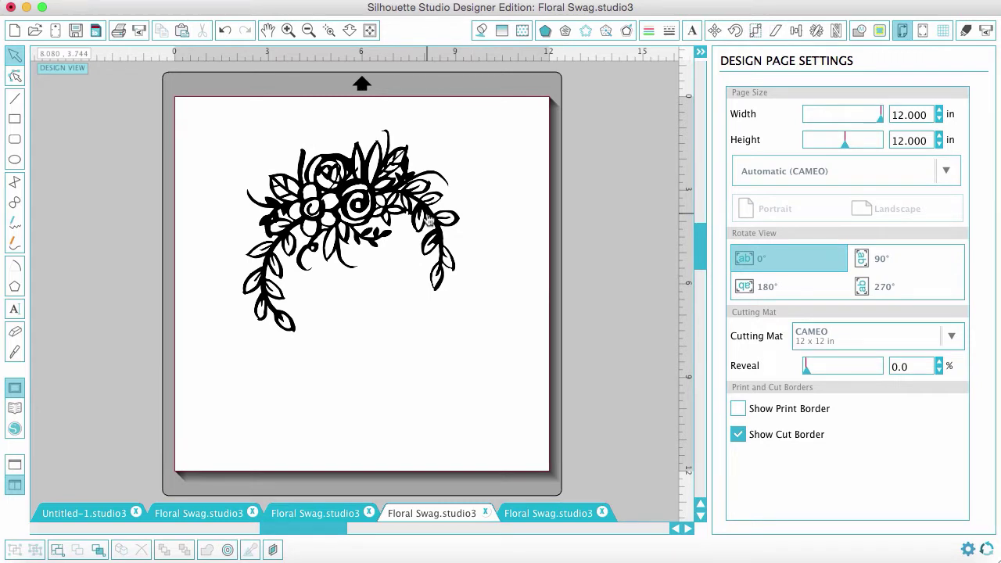
{"action": "left_click", "coordinate": [366, 222]}
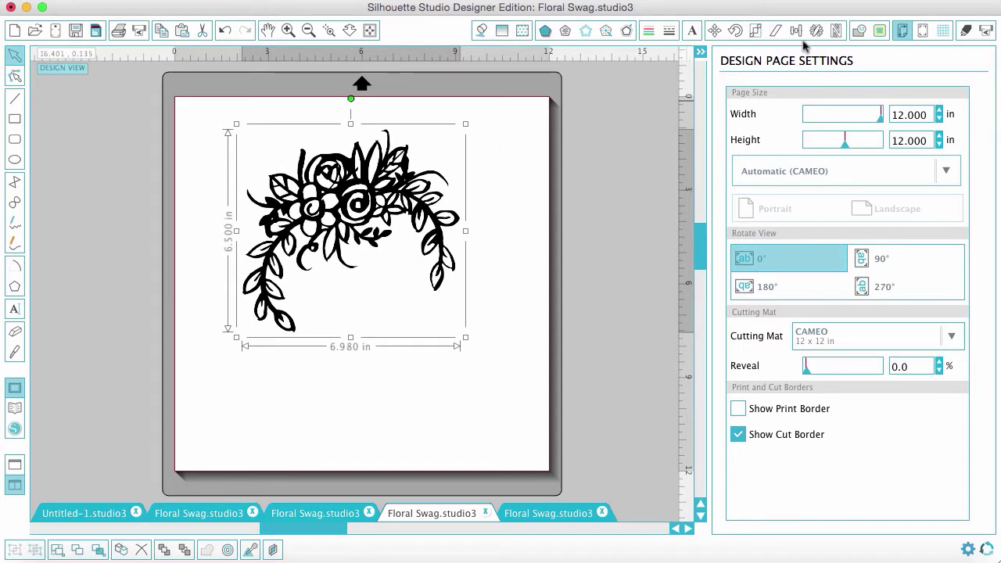
{"action": "left_click", "coordinate": [880, 32]}
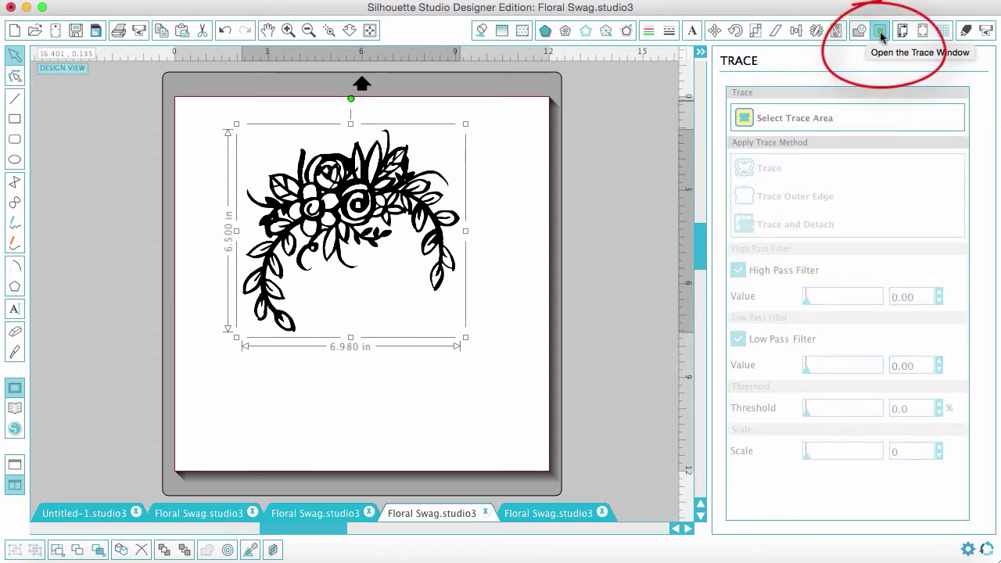
{"action": "left_click", "coordinate": [784, 119]}
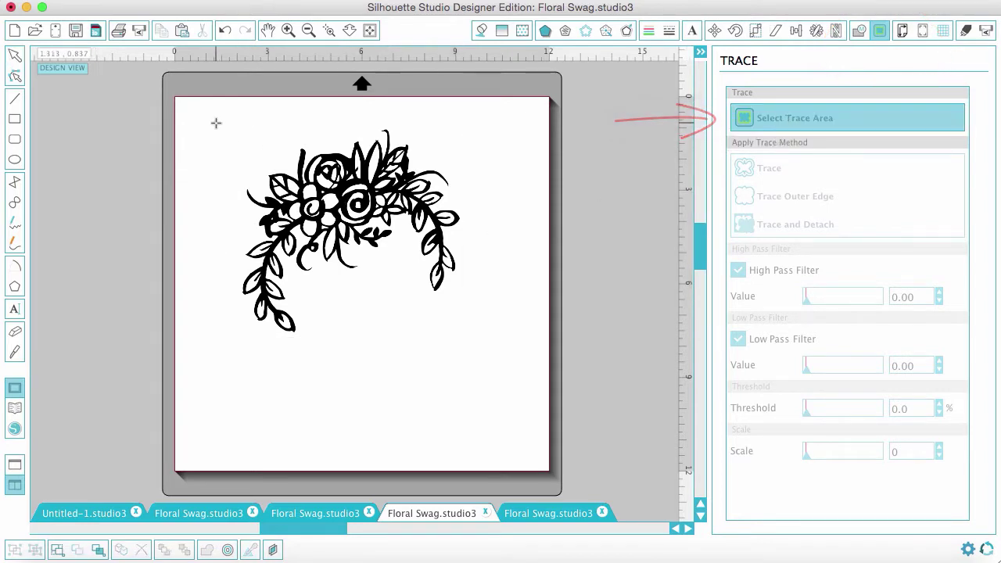
{"action": "mouse_move", "coordinate": [216, 122]}
{"action": "left_mouse_down"}
{"action": "mouse_move", "coordinate": [306, 161]}
{"action": "mouse_move", "coordinate": [530, 335]}
{"action": "mouse_move", "coordinate": [482, 345]}
{"action": "left_mouse_up"}
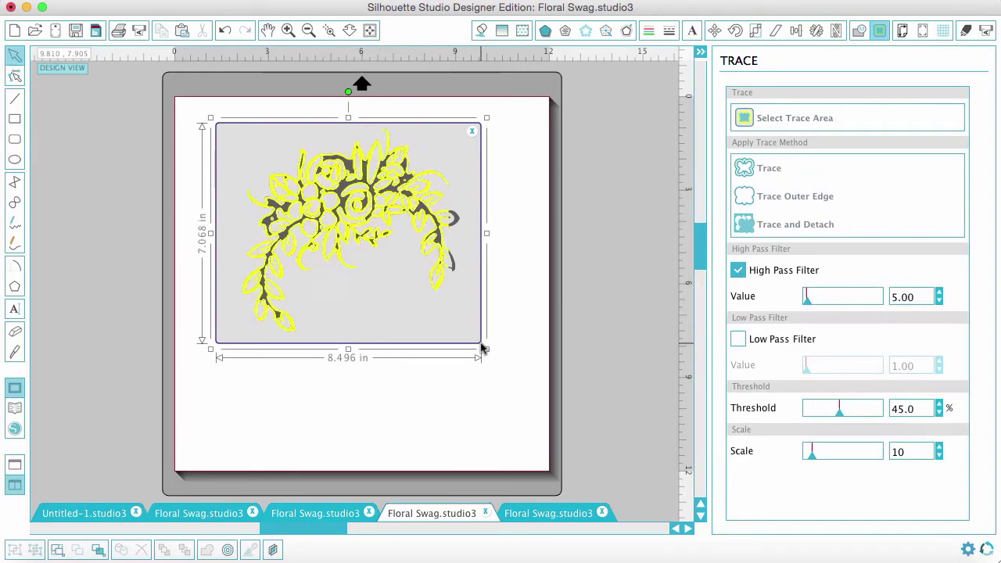
{"action": "left_click", "coordinate": [738, 271]}
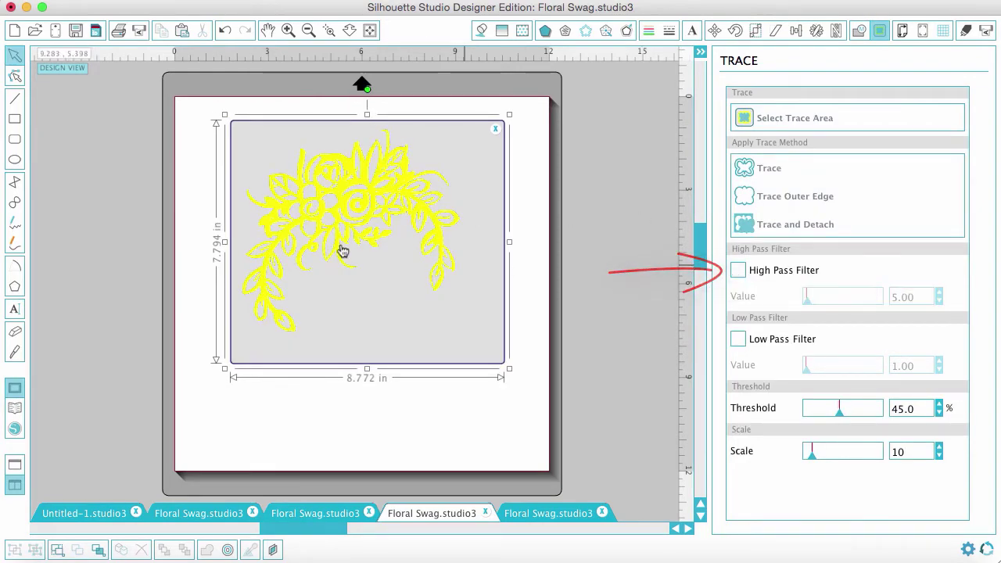
Trace the floral swag with the standard Trace method and delete the original image.
{"action": "left_click", "coordinate": [775, 169]}
{"action": "mouse_move", "coordinate": [369, 215]}
{"action": "left_mouse_down"}
{"action": "mouse_move", "coordinate": [520, 267]}
{"action": "mouse_move", "coordinate": [588, 172]}
{"action": "mouse_move", "coordinate": [669, 176]}
{"action": "mouse_move", "coordinate": [630, 173]}
{"action": "left_mouse_up"}
{"action": "key", "text": "Delete"}
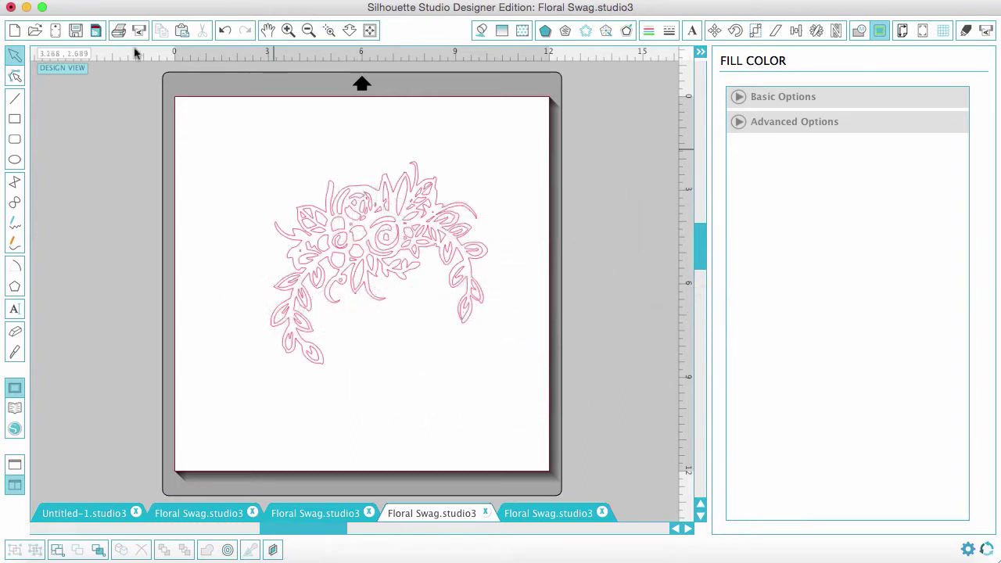
Open the spring colour palette image 65d344b49d0bfc776b468ae0ec4bcd13.jpg from the Desktop.
{"action": "scroll", "coordinate": [336, 233], "scroll_direction": "right", "scroll_amount": 1}
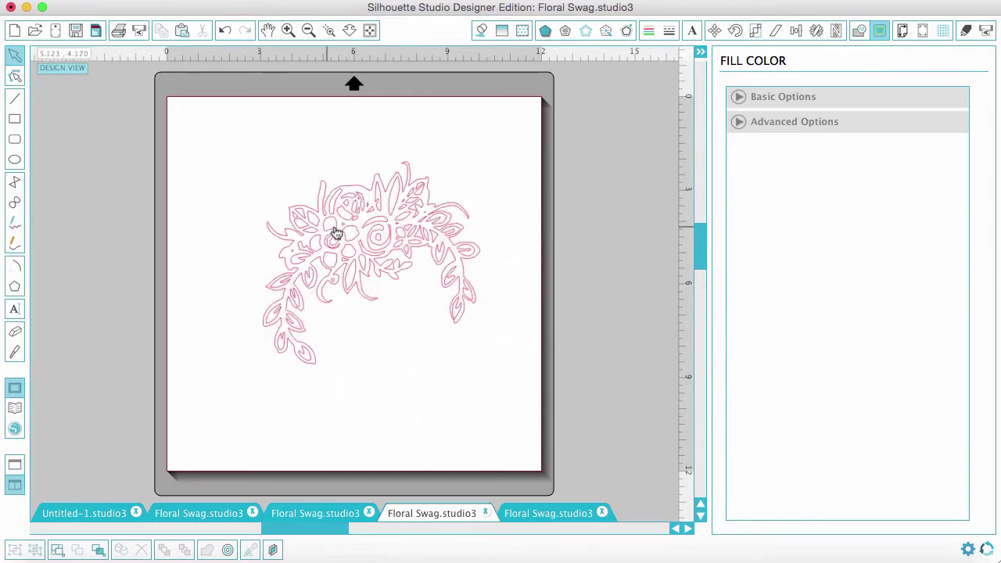
{"action": "scroll", "coordinate": [336, 232], "scroll_direction": "up", "scroll_amount": 3}
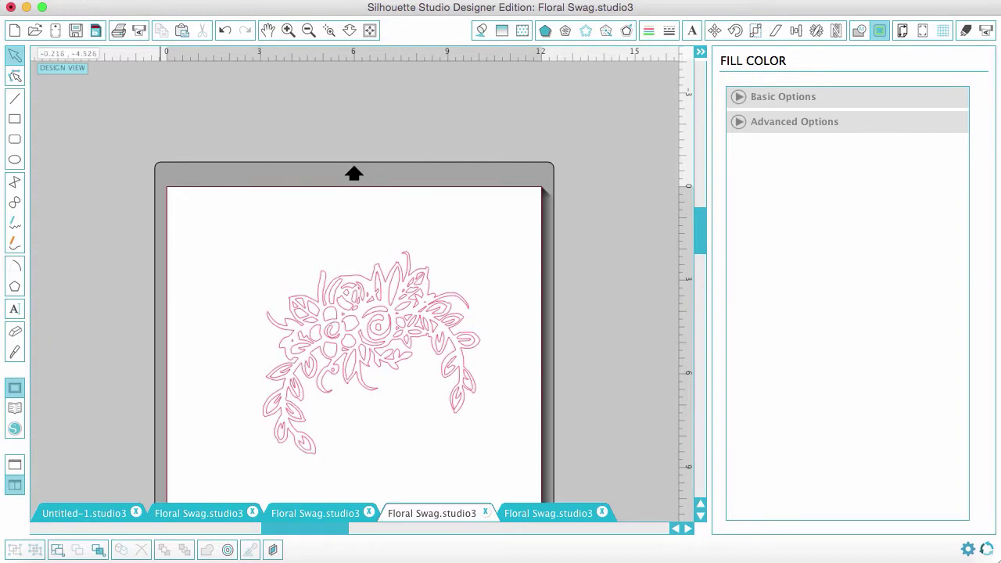
{"action": "left_click", "coordinate": [161, 0]}
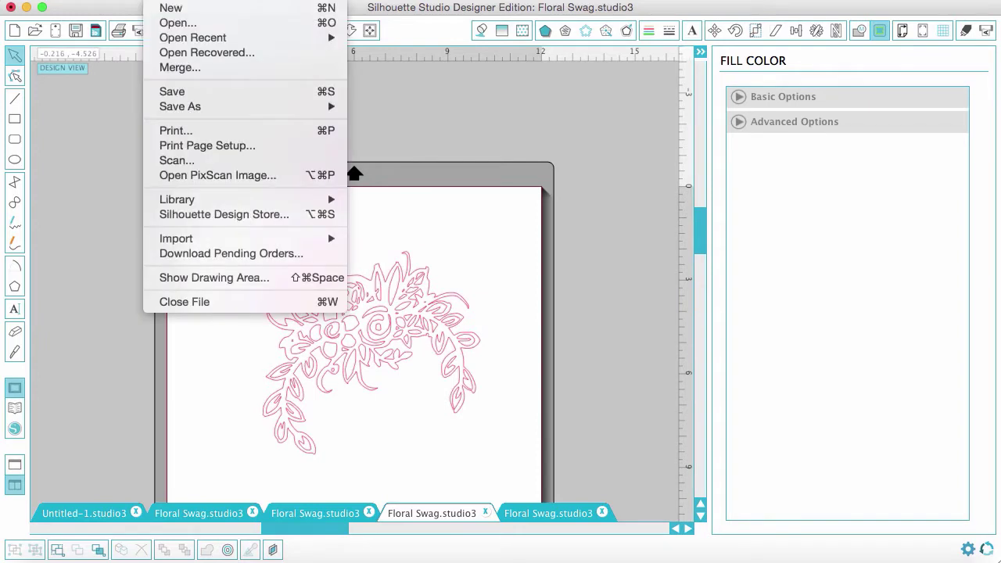
{"action": "left_click", "coordinate": [178, 32]}
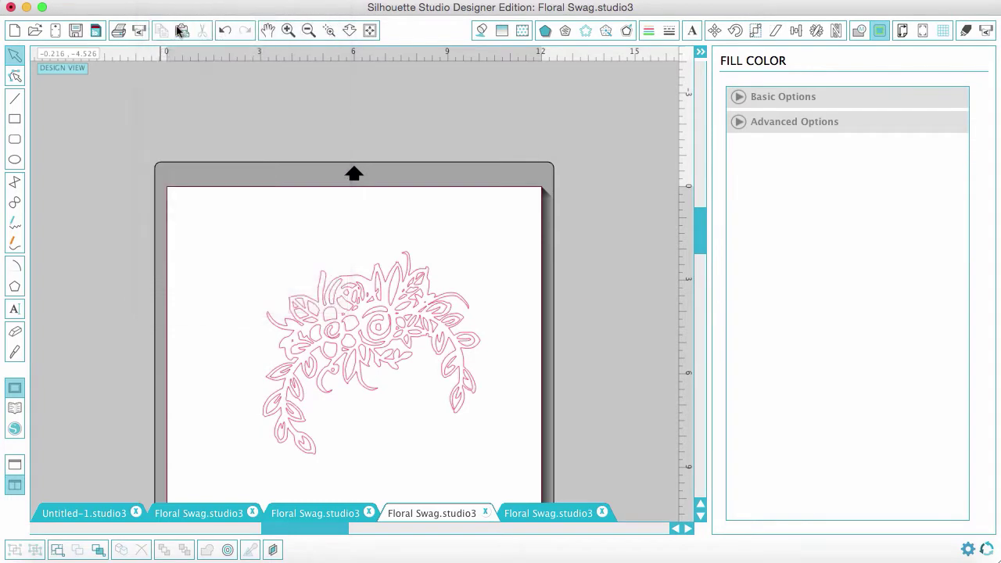
{"action": "left_click", "coordinate": [270, 160]}
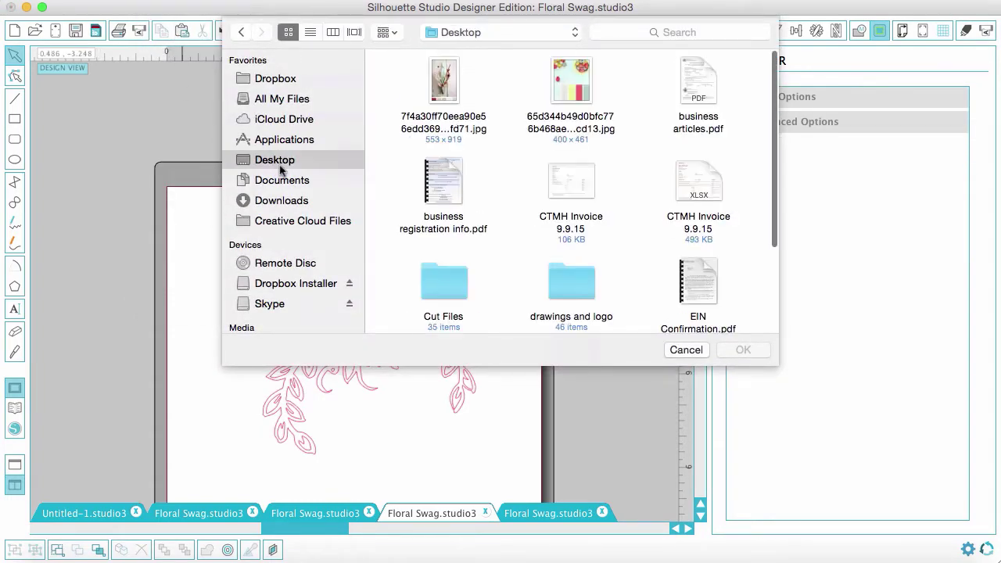
{"action": "left_click", "coordinate": [569, 95]}
{"action": "key", "text": "Return"}
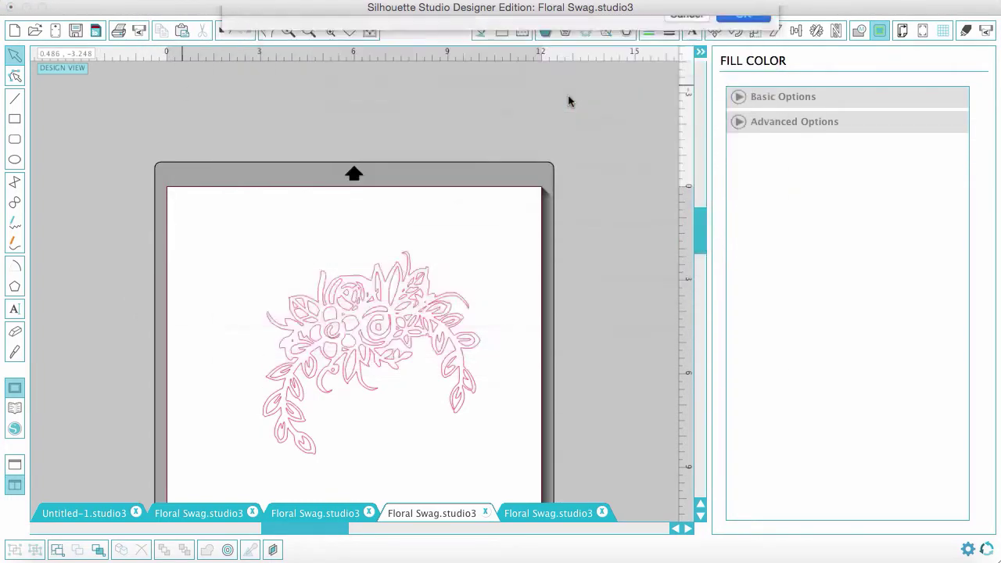
Copy the colour palette image into the traced Floral Swag document and place it above the swag.
{"action": "left_click", "coordinate": [298, 235]}
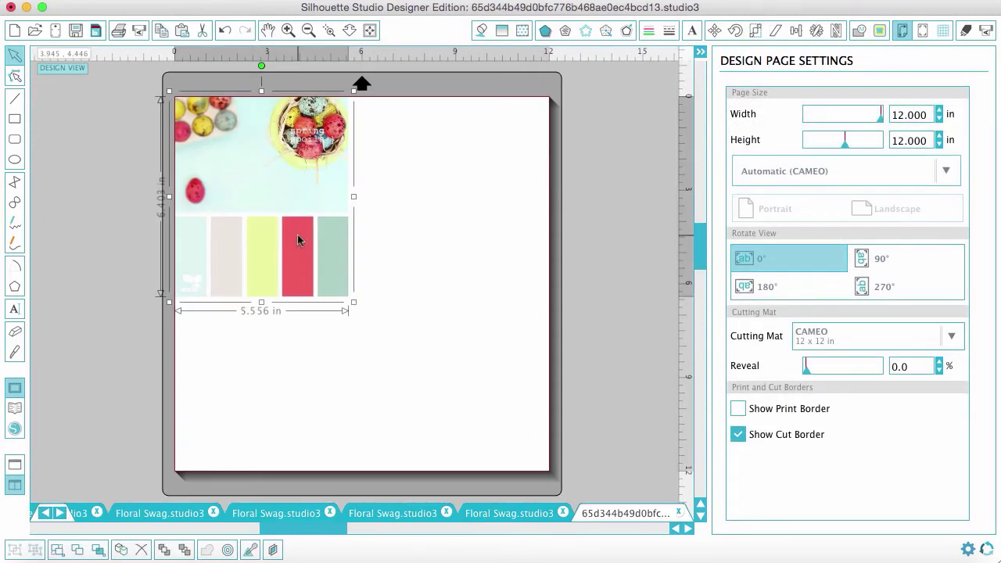
{"action": "left_click_drag", "start_coordinate": [298, 234], "coordinate": [435, 266]}
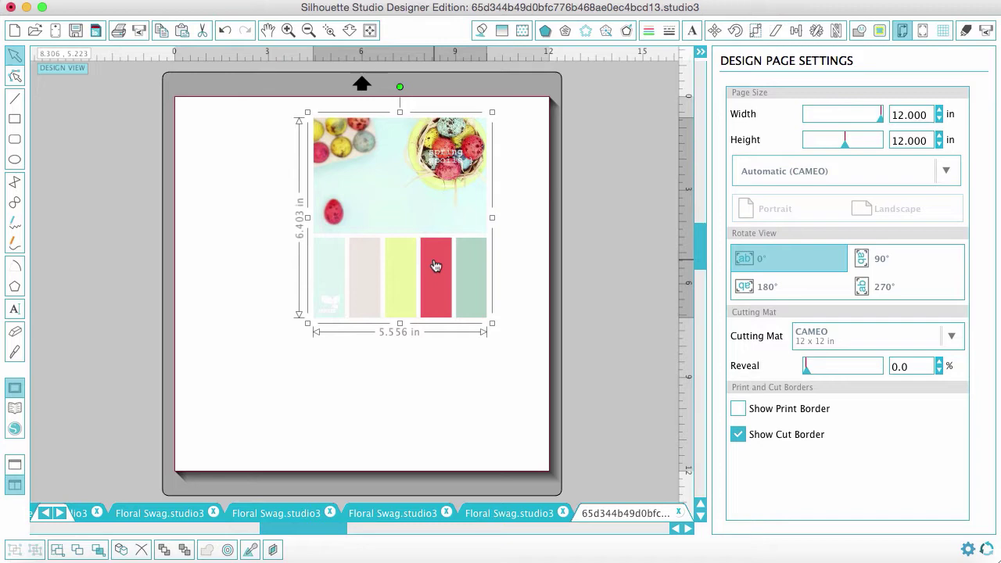
{"action": "left_click", "coordinate": [517, 513]}
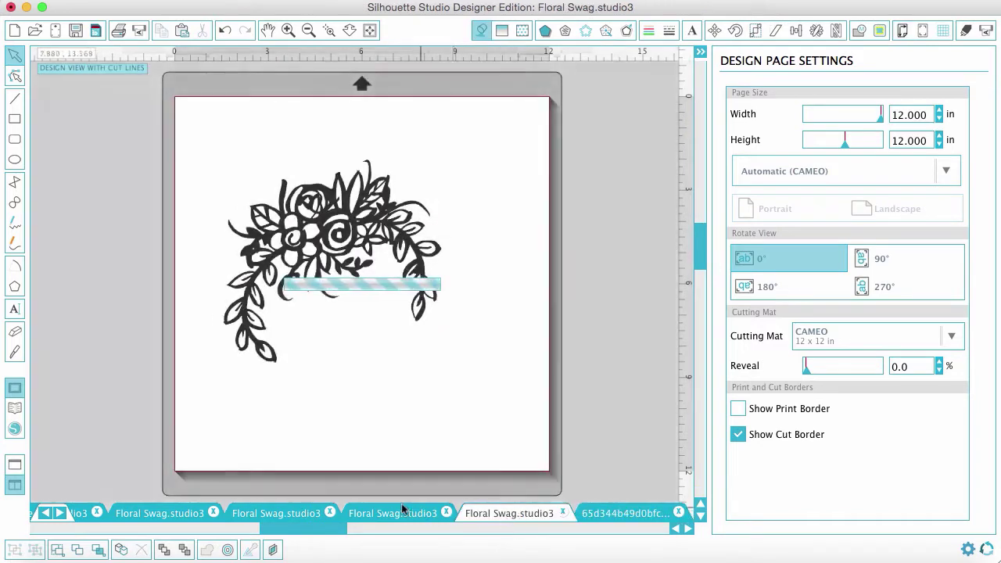
{"action": "left_click", "coordinate": [399, 513]}
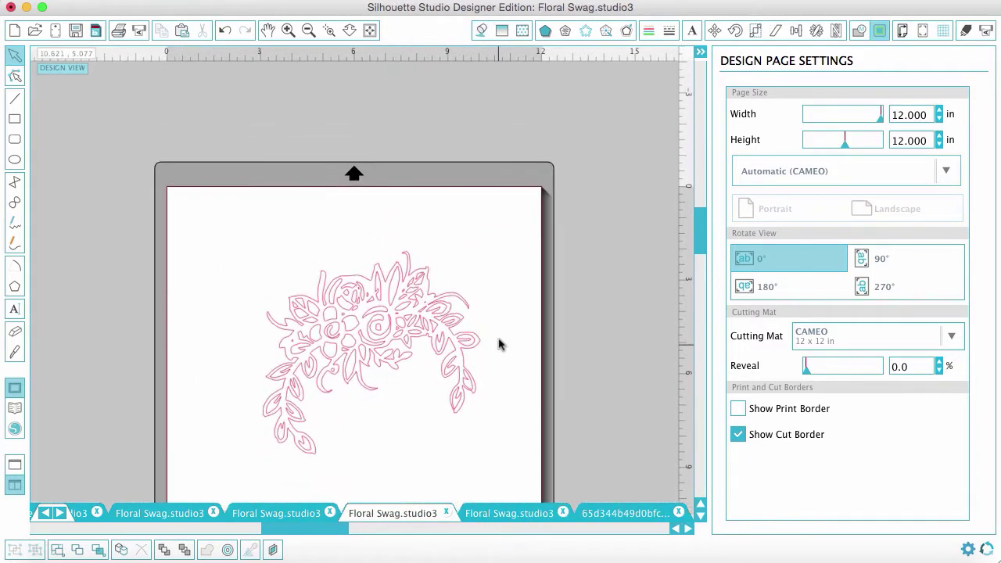
{"action": "key", "text": "super+v"}
{"action": "left_click_drag", "start_coordinate": [387, 338], "coordinate": [362, 173]}
{"action": "scroll", "coordinate": [490, 347], "scroll_direction": "down", "scroll_amount": 2}
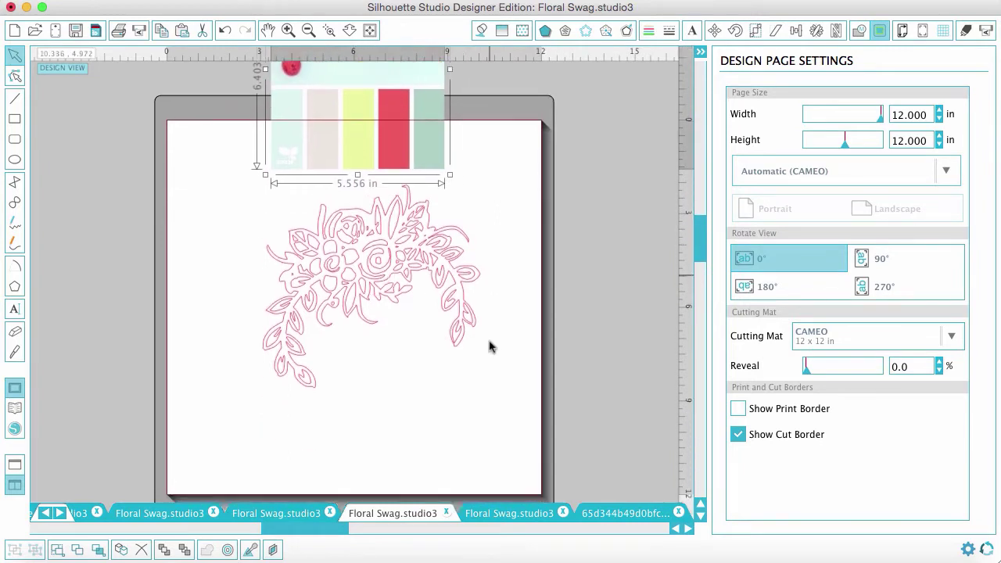
{"action": "scroll", "coordinate": [491, 346], "scroll_direction": "left", "scroll_amount": 1}
Release the compound path of the traced floral swag so its shapes can be selected separately.
{"action": "mouse_move", "coordinate": [477, 295]}
{"action": "left_mouse_down"}
{"action": "mouse_move", "coordinate": [393, 320]}
{"action": "mouse_move", "coordinate": [512, 306]}
{"action": "mouse_move", "coordinate": [510, 288]}
{"action": "mouse_move", "coordinate": [480, 304]}
{"action": "left_mouse_up"}
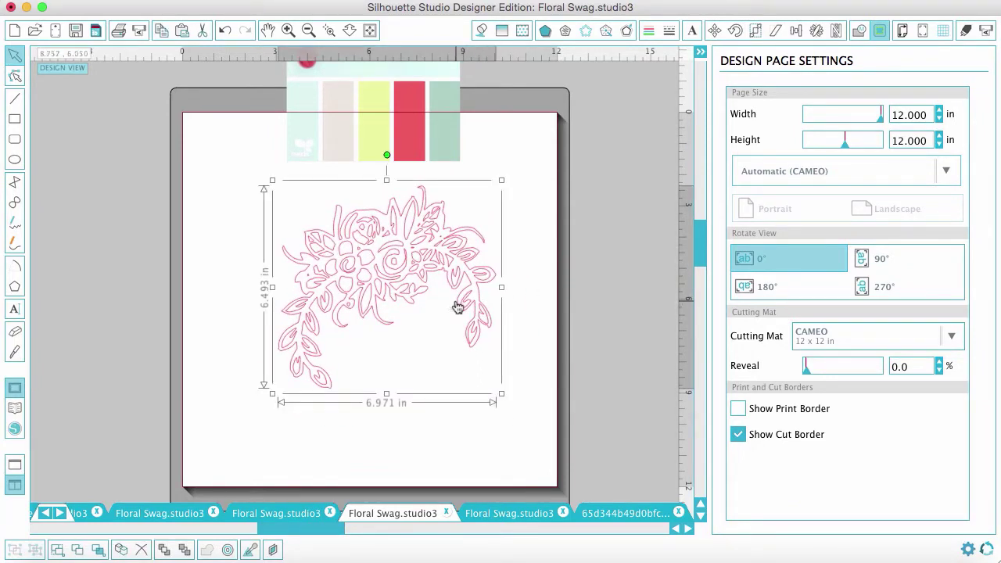
{"action": "key", "text": "k"}
{"action": "right_click", "coordinate": [467, 298]}
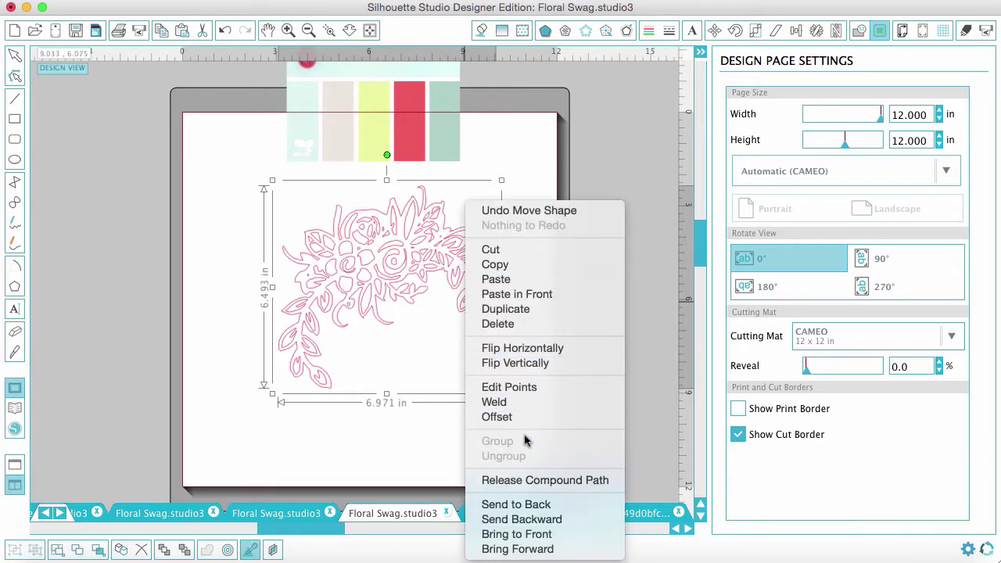
{"action": "left_click", "coordinate": [538, 481]}
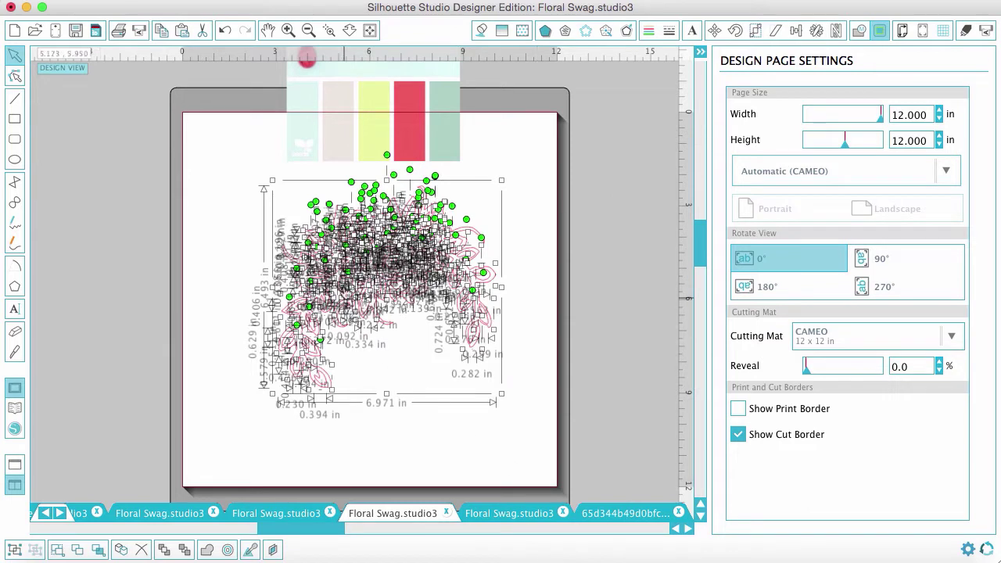
{"action": "left_click", "coordinate": [529, 330]}
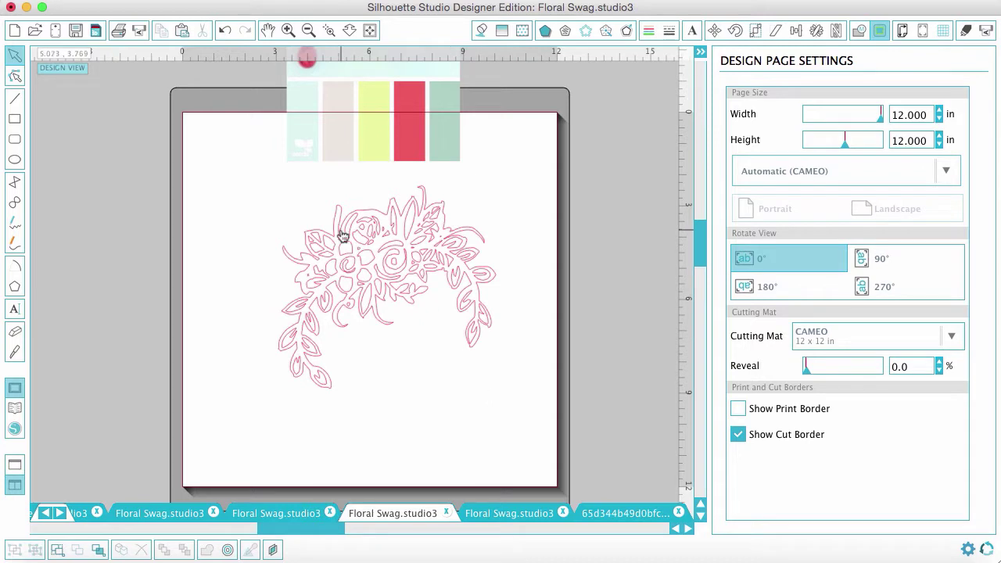
{"action": "left_click", "coordinate": [402, 238]}
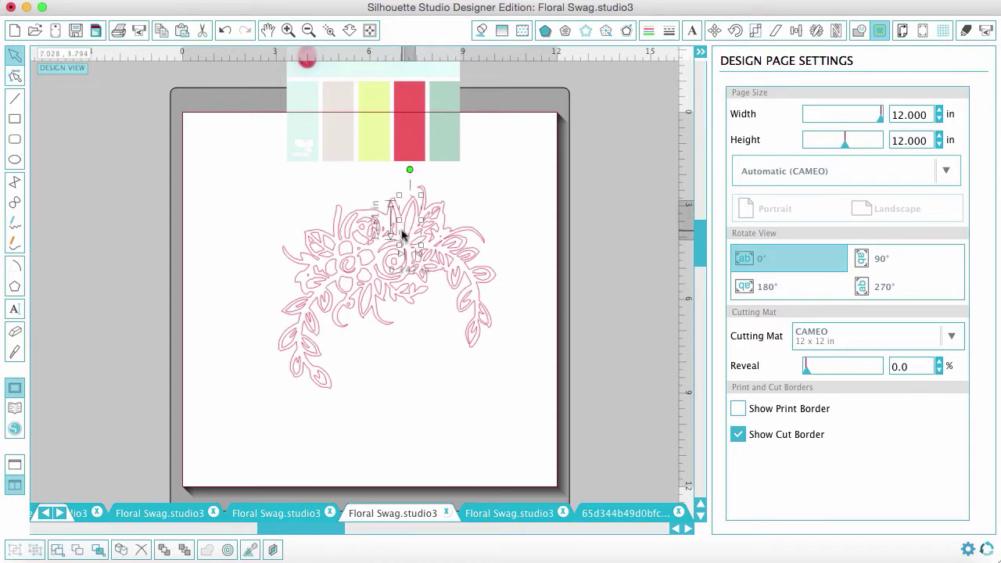
Fill the swag's outer silhouette shape with dark grey.
{"action": "left_click", "coordinate": [480, 241]}
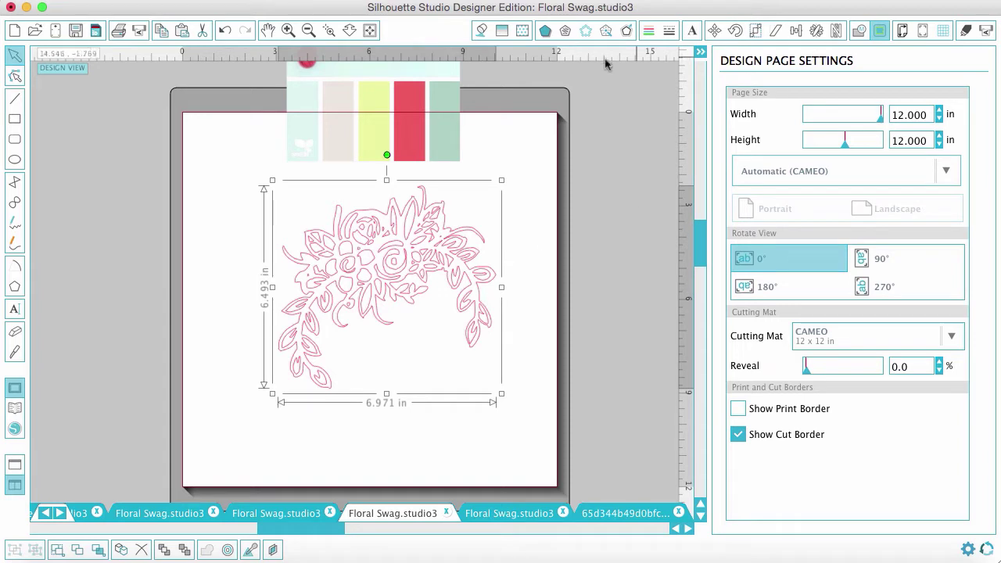
{"action": "left_click", "coordinate": [481, 30]}
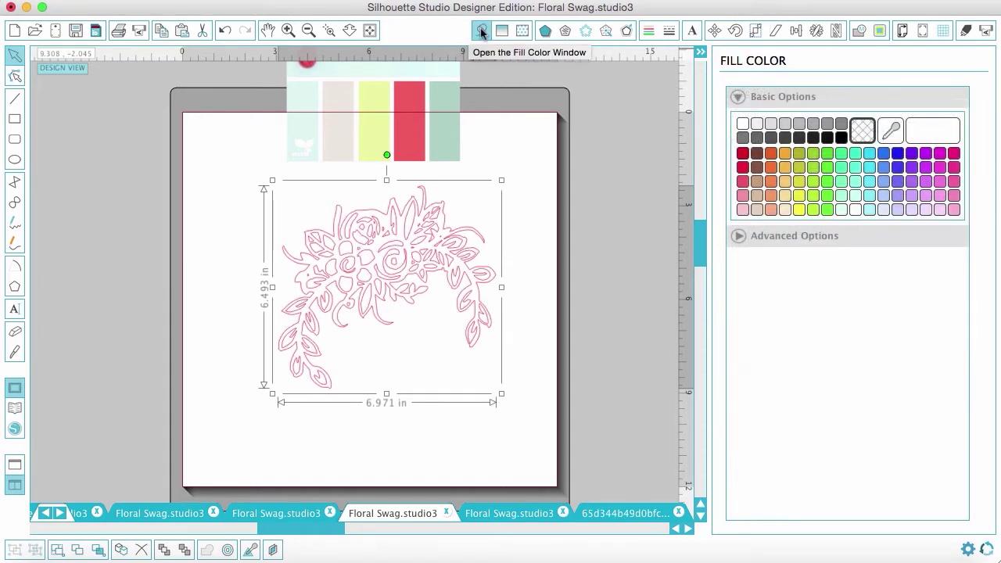
{"action": "left_click", "coordinate": [743, 139]}
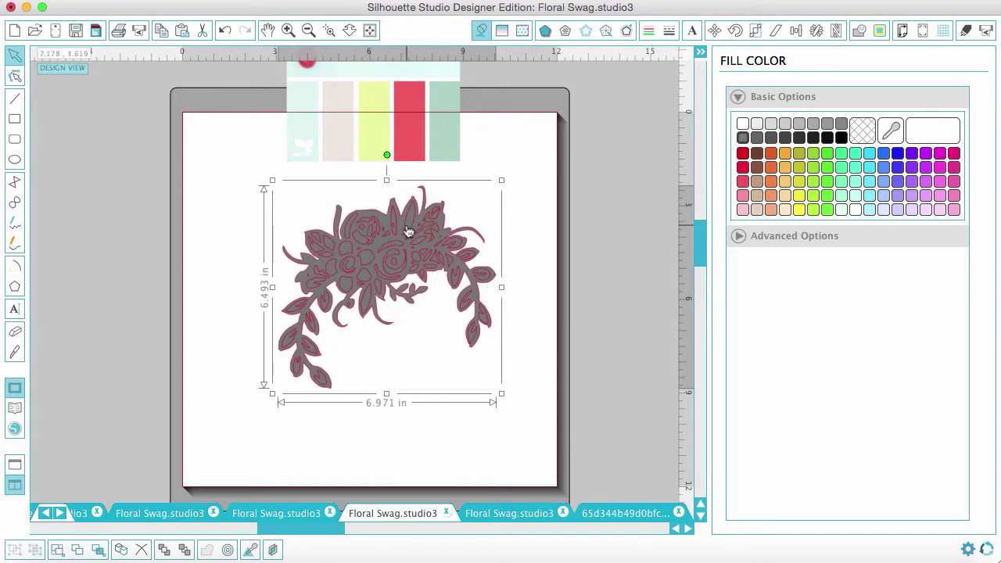
Fill the inner shape of the large upper leaf with the yellow-green sampled from the palette image.
{"action": "left_click", "coordinate": [329, 31]}
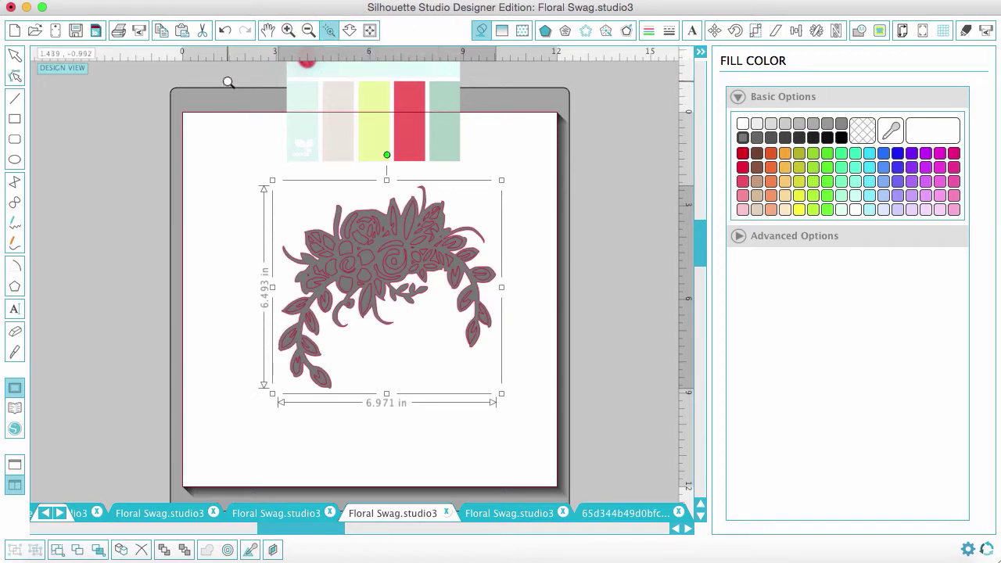
{"action": "left_click_drag", "start_coordinate": [228, 81], "coordinate": [538, 403]}
{"action": "scroll", "coordinate": [540, 397], "scroll_direction": "down", "scroll_amount": 1}
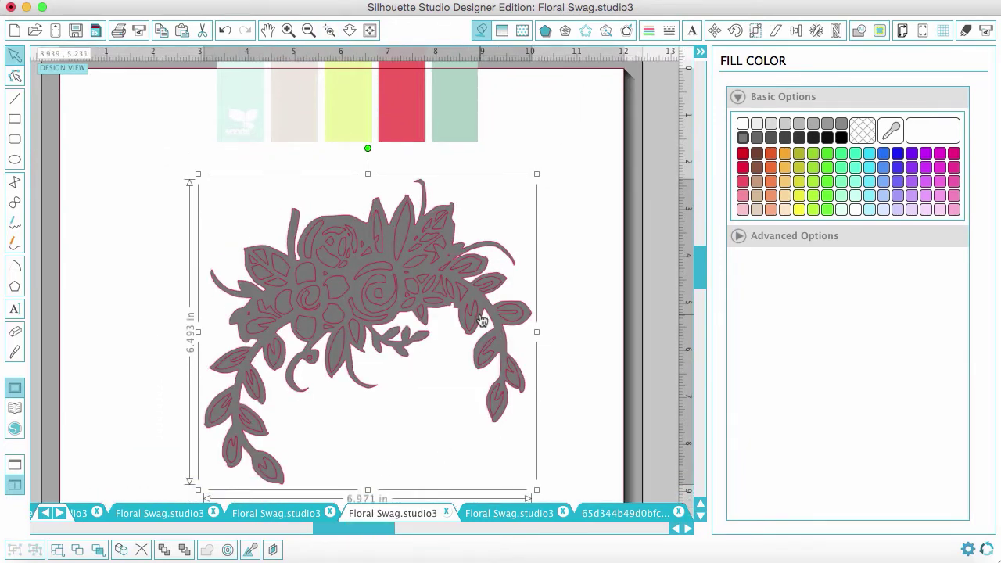
{"action": "left_click", "coordinate": [549, 253]}
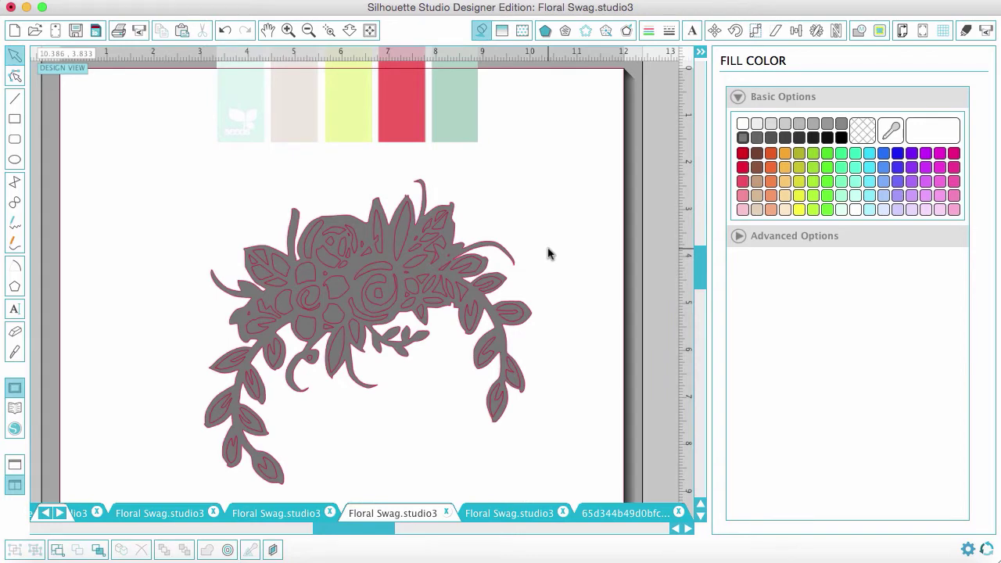
{"action": "left_click", "coordinate": [398, 238]}
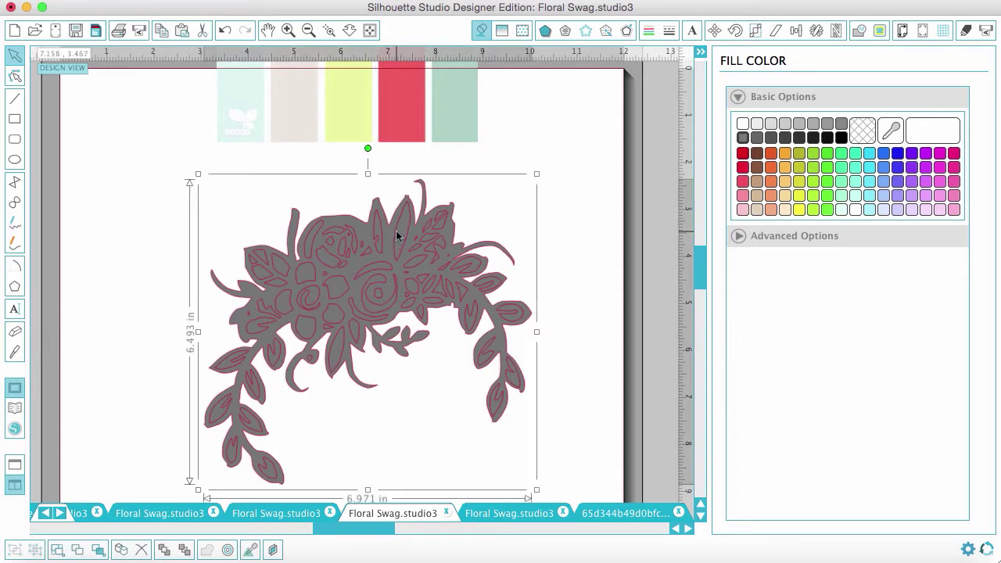
{"action": "left_click", "coordinate": [397, 239]}
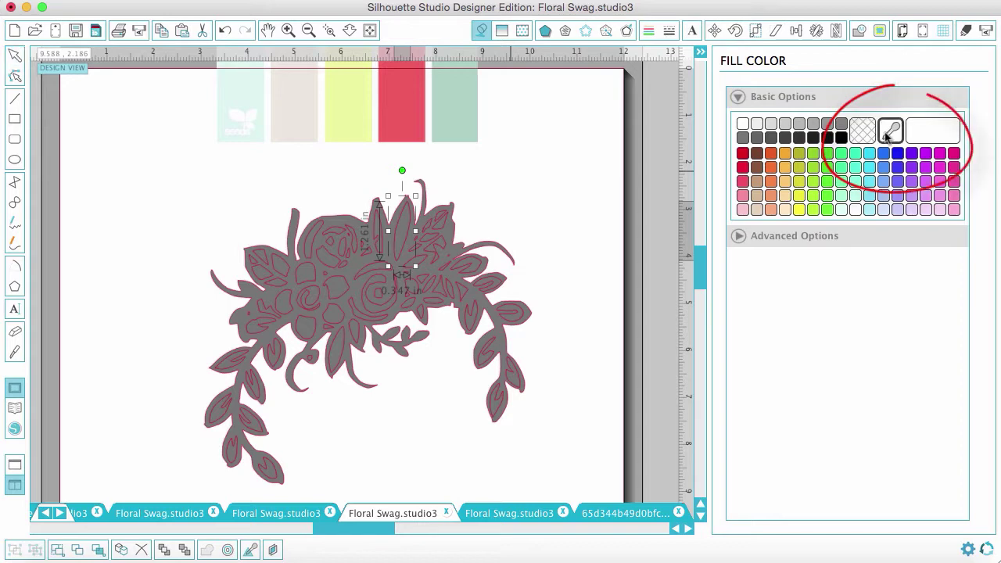
{"action": "left_click", "coordinate": [891, 129]}
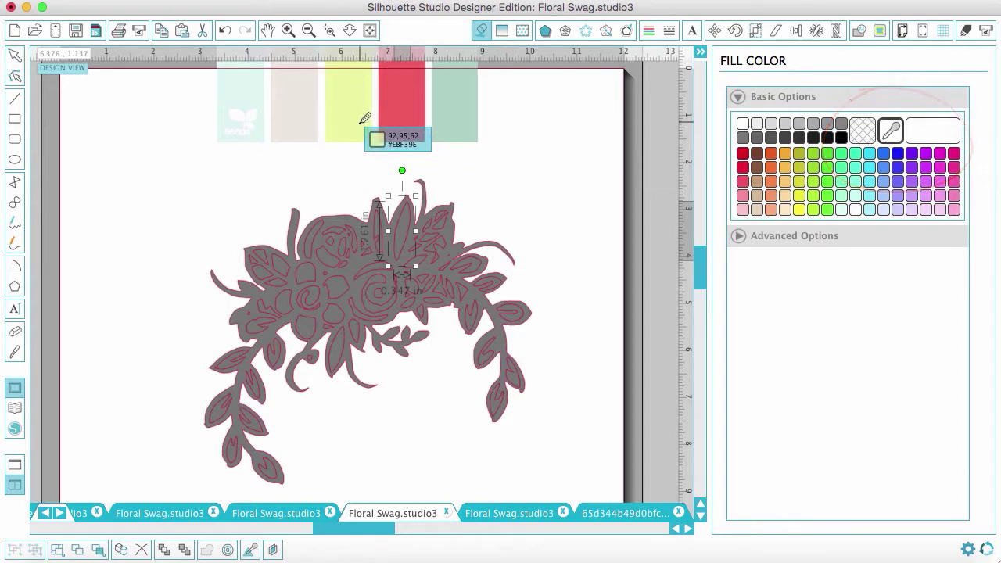
{"action": "left_click", "coordinate": [365, 117]}
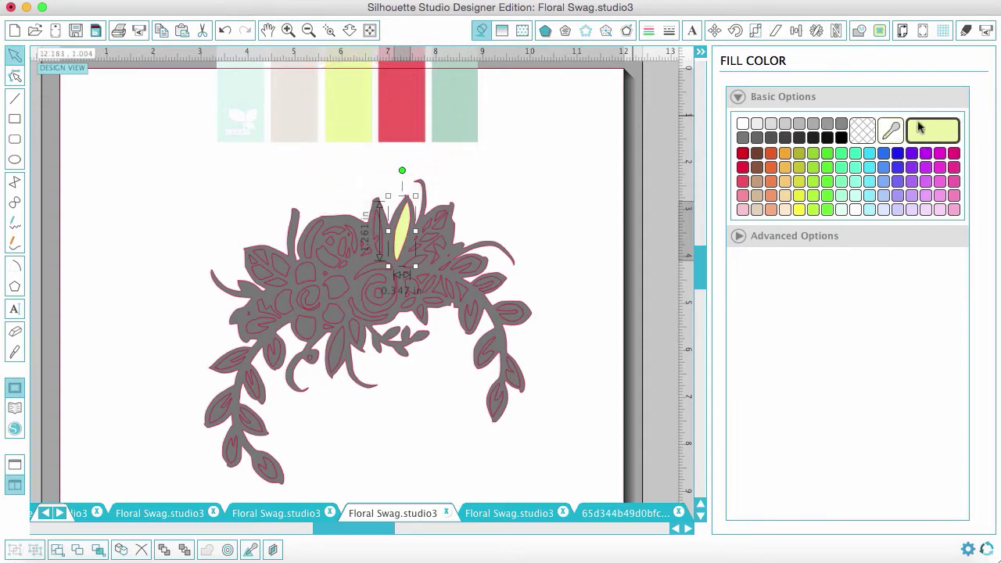
{"action": "left_click", "coordinate": [522, 172]}
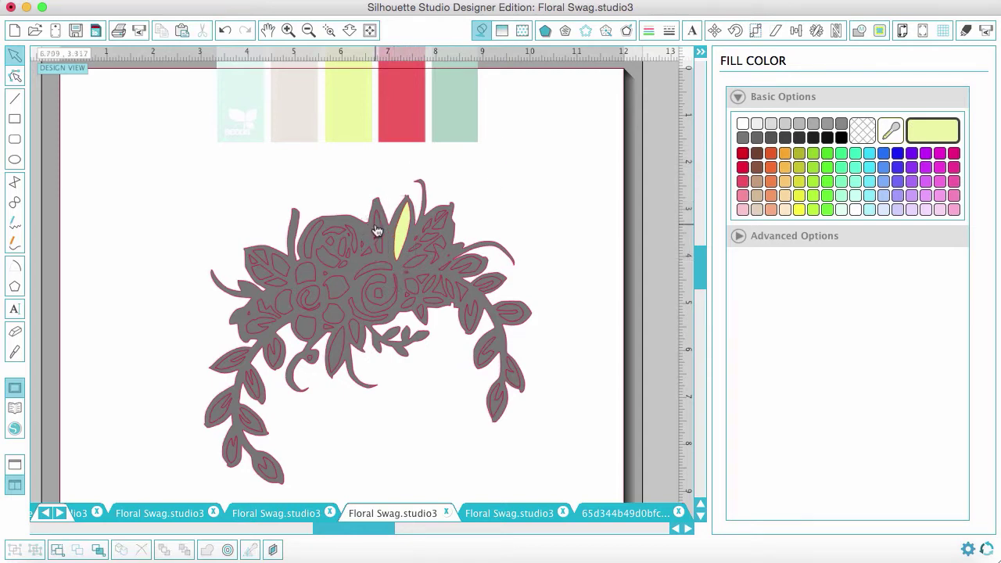
Fill the inner shapes of the narrow upper leaf, the lower centre leaf and five leaves on the right-hand branch with the sampled yellow-green.
{"action": "left_click", "coordinate": [376, 231]}
{"action": "left_click", "coordinate": [379, 234]}
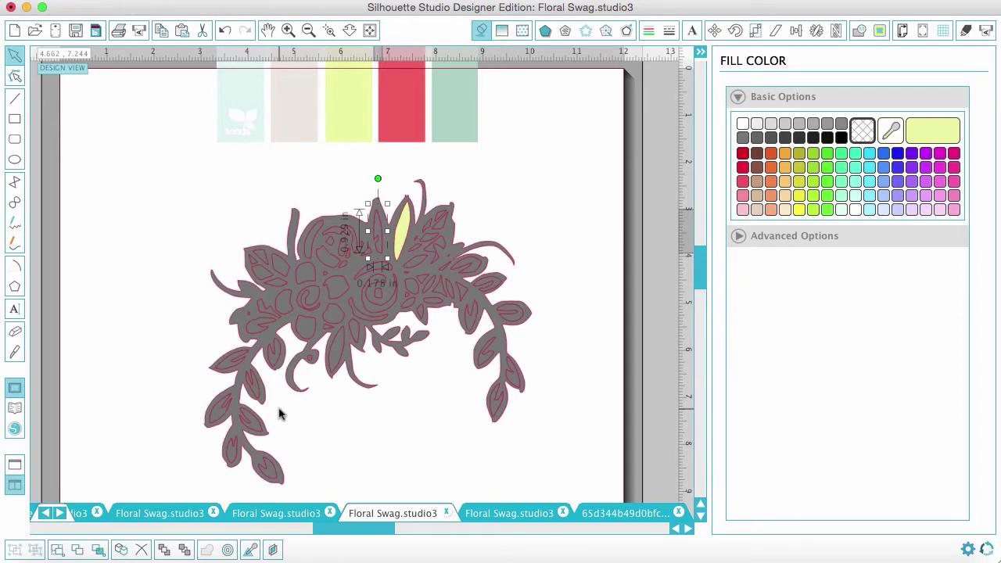
{"action": "left_click", "coordinate": [334, 347], "text": "shift"}
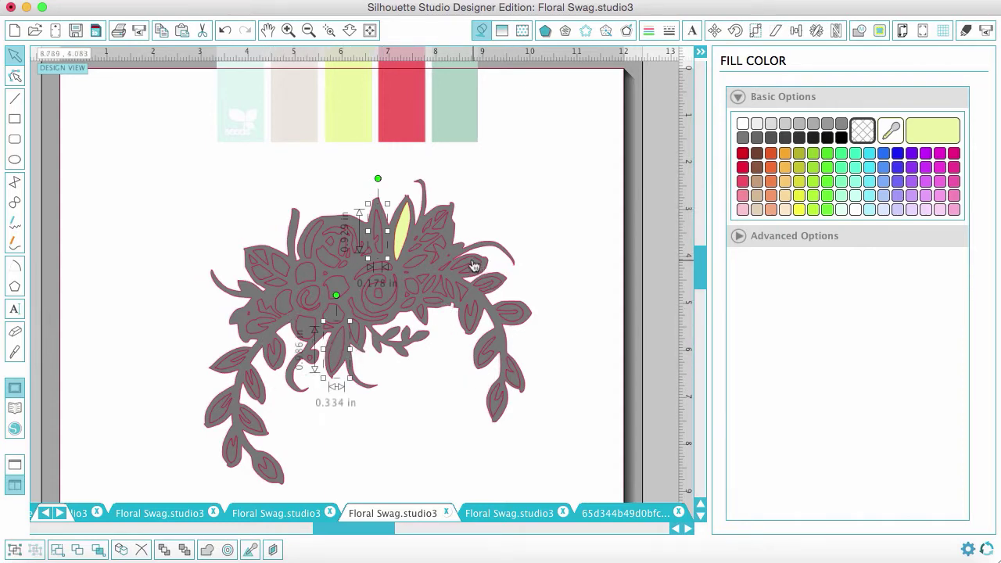
{"action": "left_click", "coordinate": [467, 263], "text": "shift"}
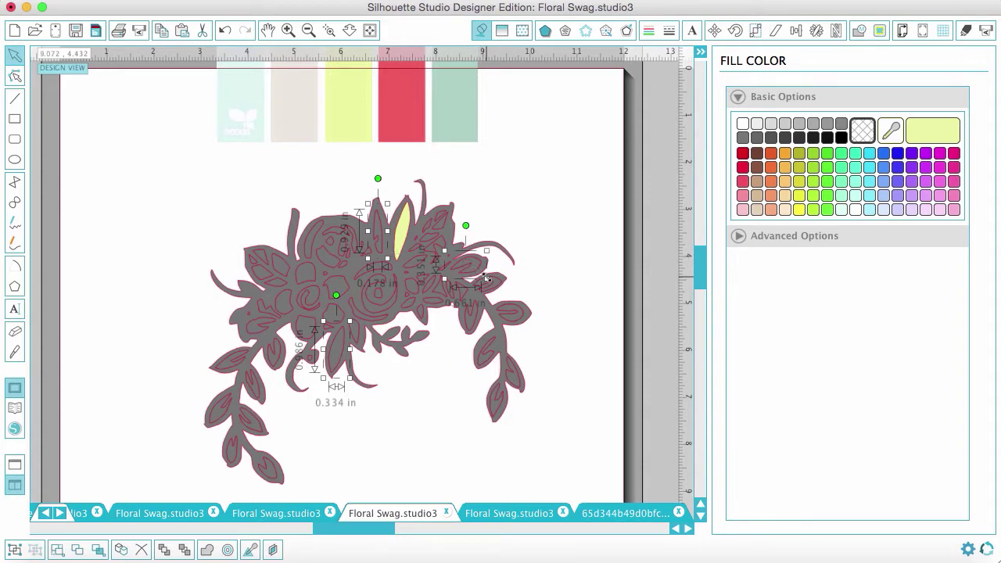
{"action": "left_click", "coordinate": [494, 283], "text": "shift"}
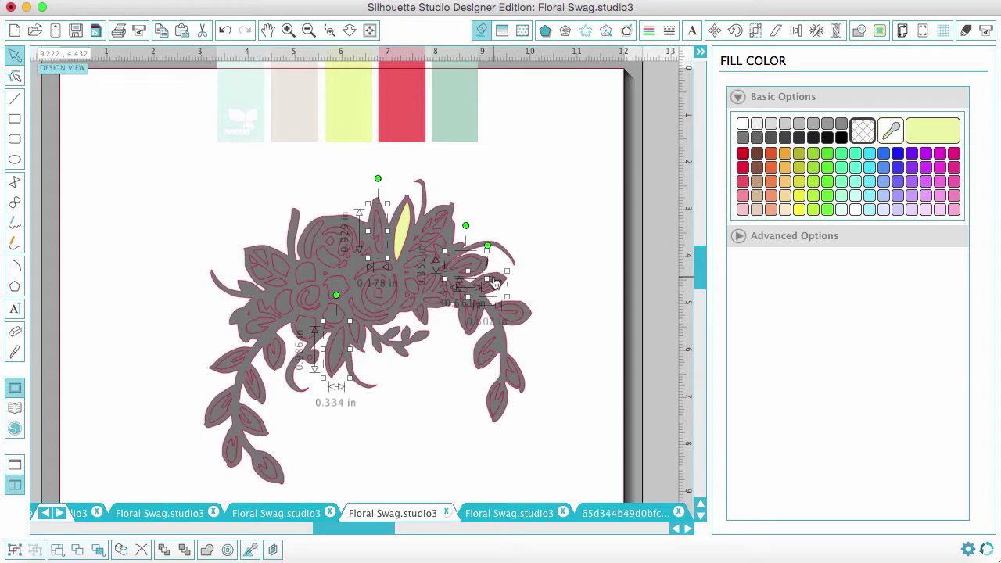
{"action": "left_click", "coordinate": [515, 310], "text": "shift"}
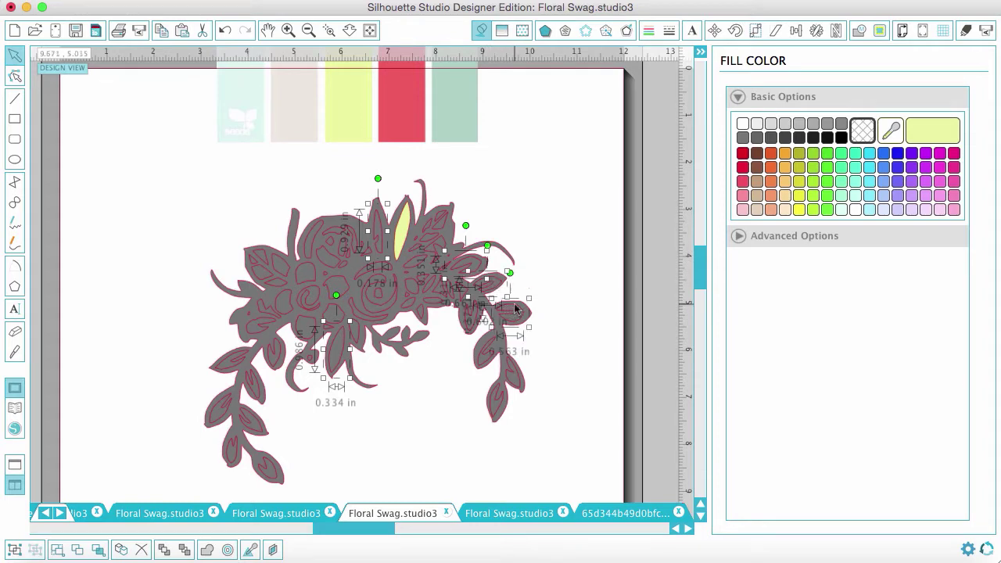
{"action": "left_click", "coordinate": [520, 381], "text": "shift"}
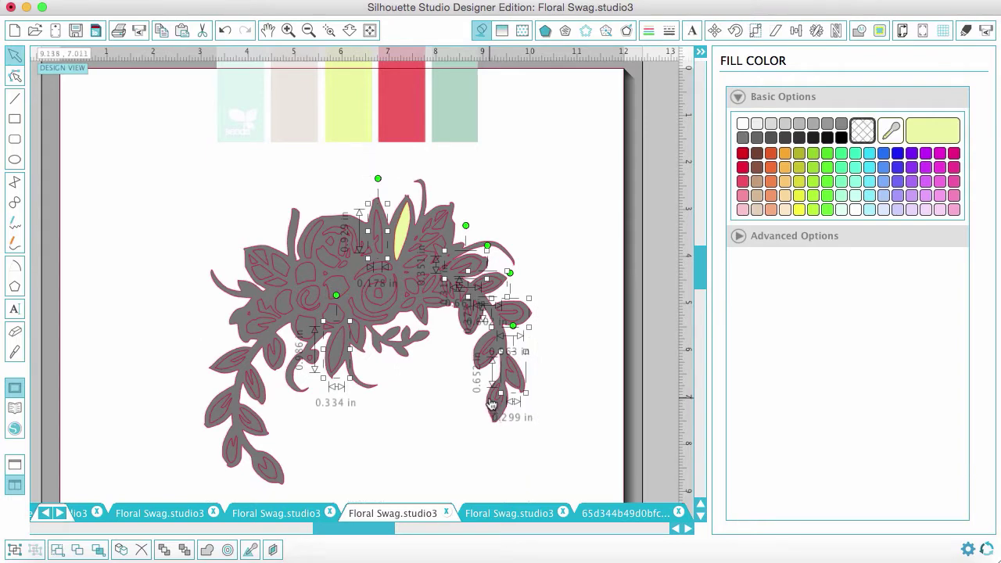
{"action": "left_click", "coordinate": [493, 403], "text": "shift"}
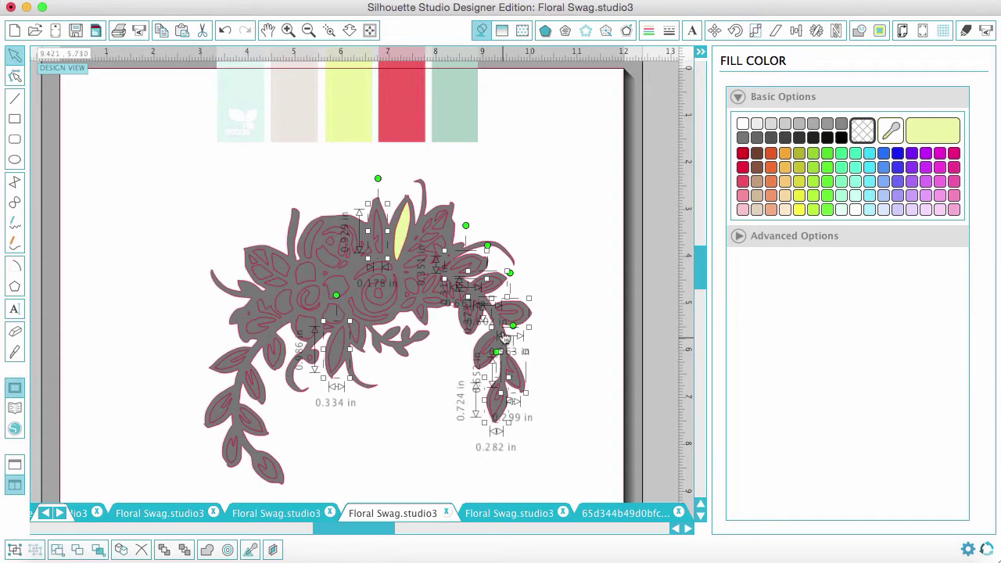
{"action": "left_click", "coordinate": [943, 130]}
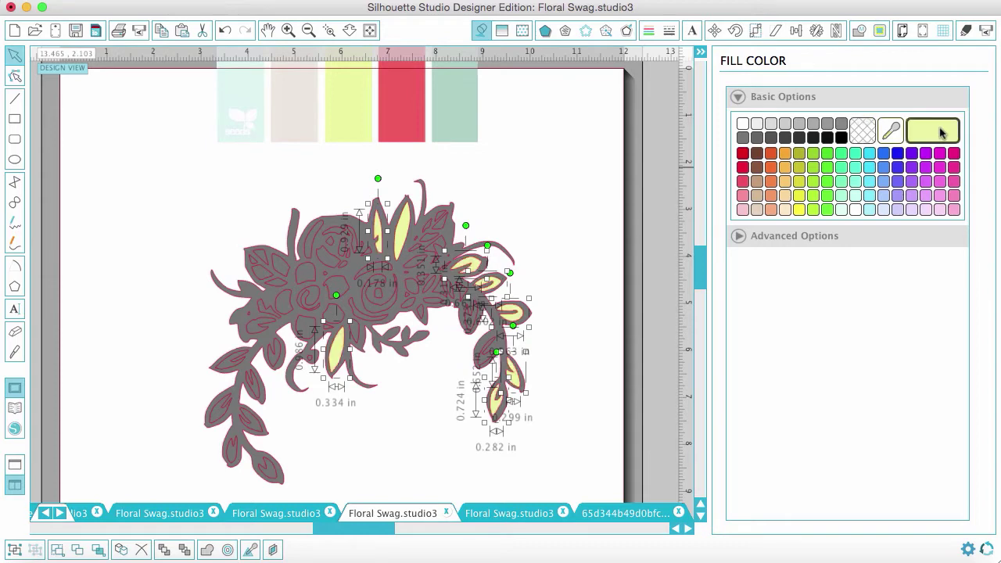
{"action": "left_click", "coordinate": [558, 136]}
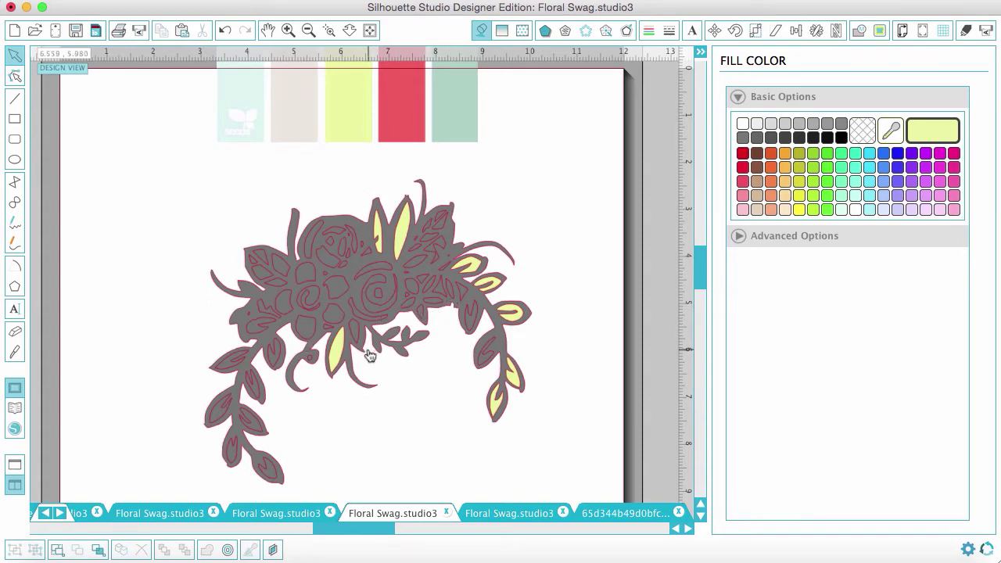
Fill the background gap beside the flower on the swag's left side with white.
{"action": "left_click", "coordinate": [270, 311]}
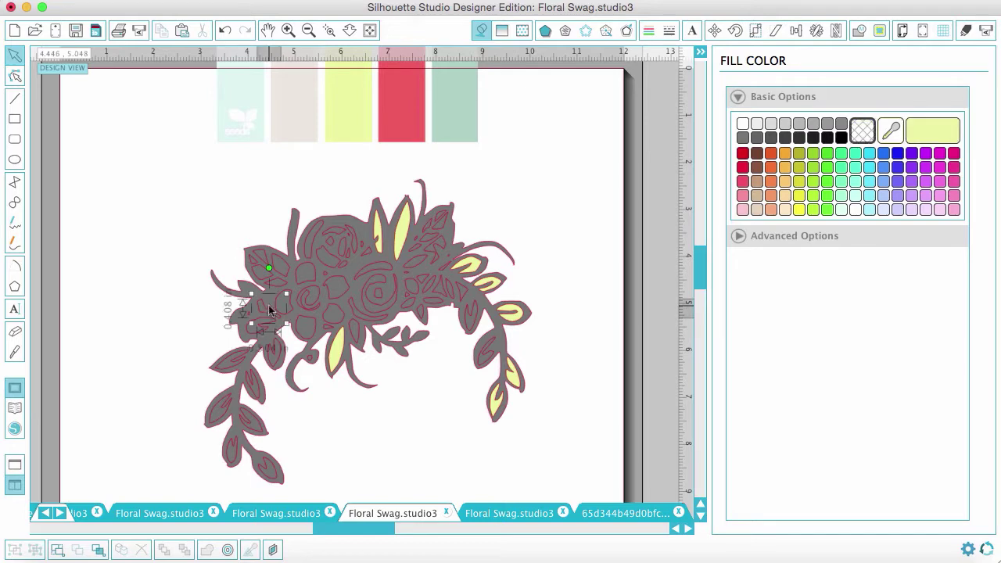
{"action": "left_click", "coordinate": [744, 126]}
{"action": "left_click", "coordinate": [406, 429]}
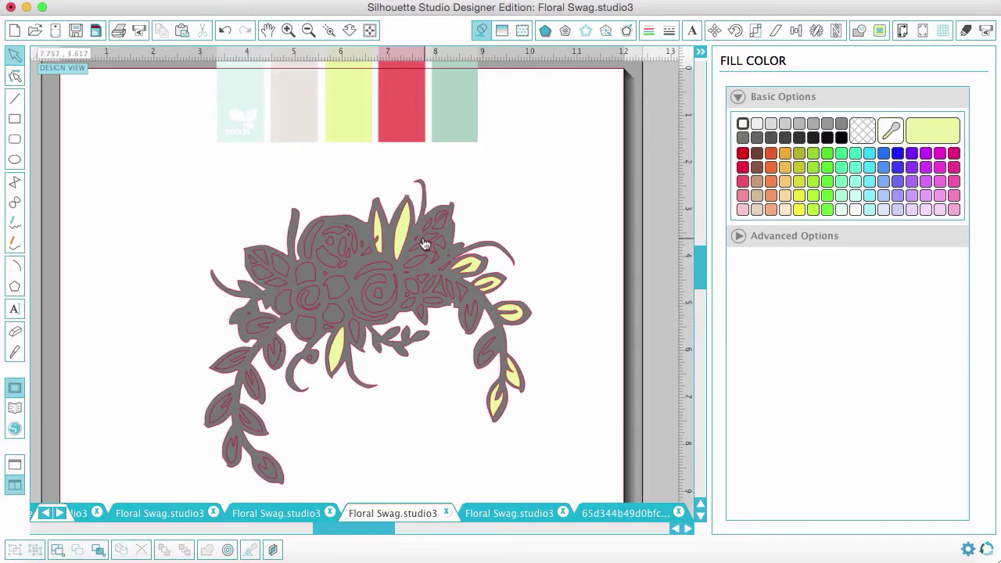
Fill the small leaf shape just below the large upper leaf with white.
{"action": "left_click", "coordinate": [417, 262]}
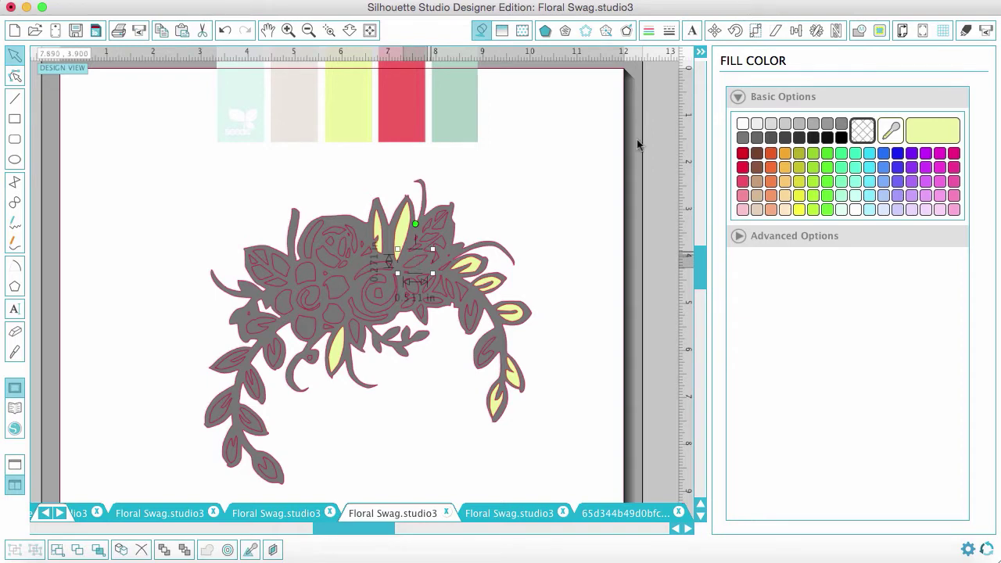
{"action": "left_click", "coordinate": [743, 123]}
{"action": "left_click", "coordinate": [512, 202]}
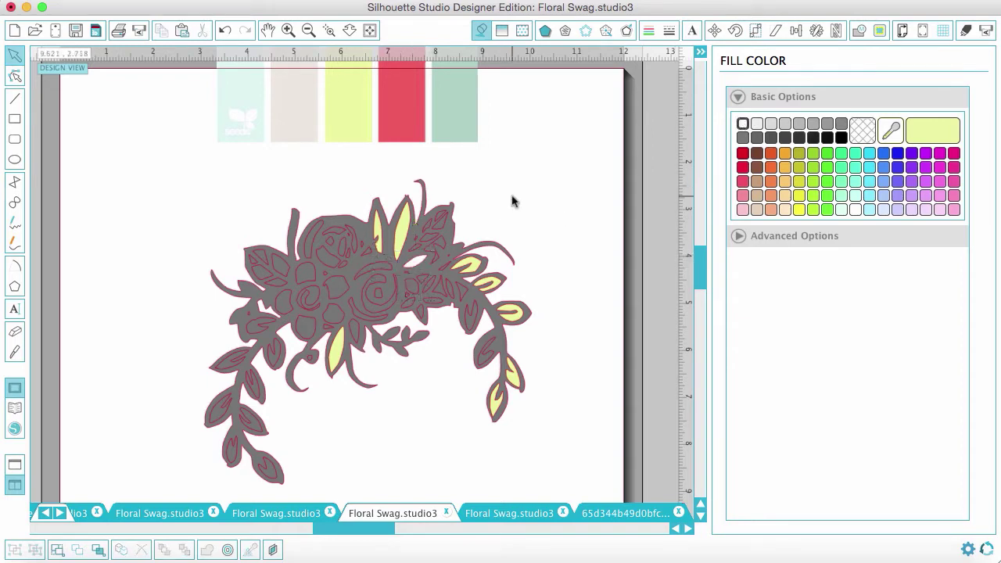
Fill the small leaf shape just below the large upper leaf with the sampled yellow-green.
{"action": "left_click", "coordinate": [414, 261]}
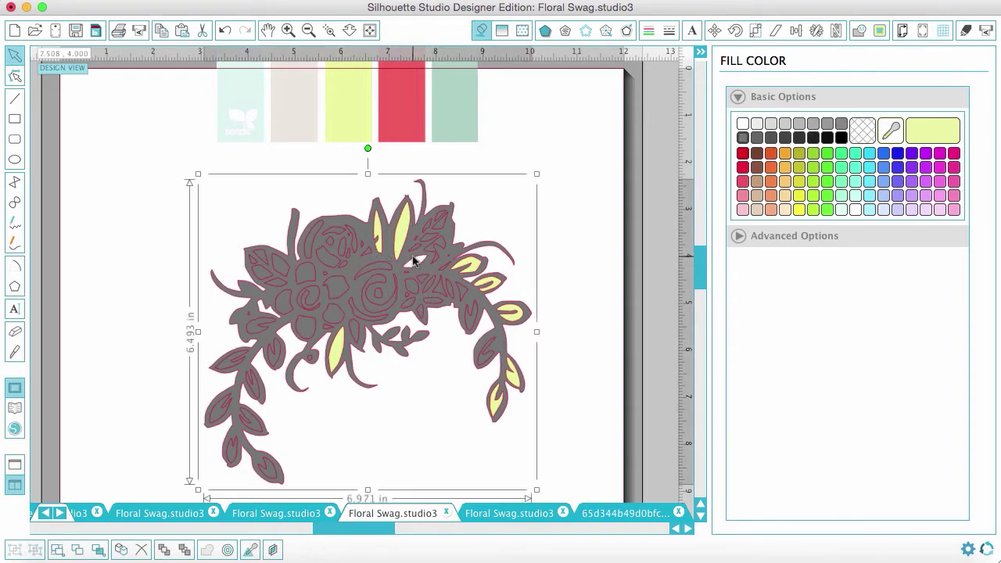
{"action": "left_click", "coordinate": [417, 262]}
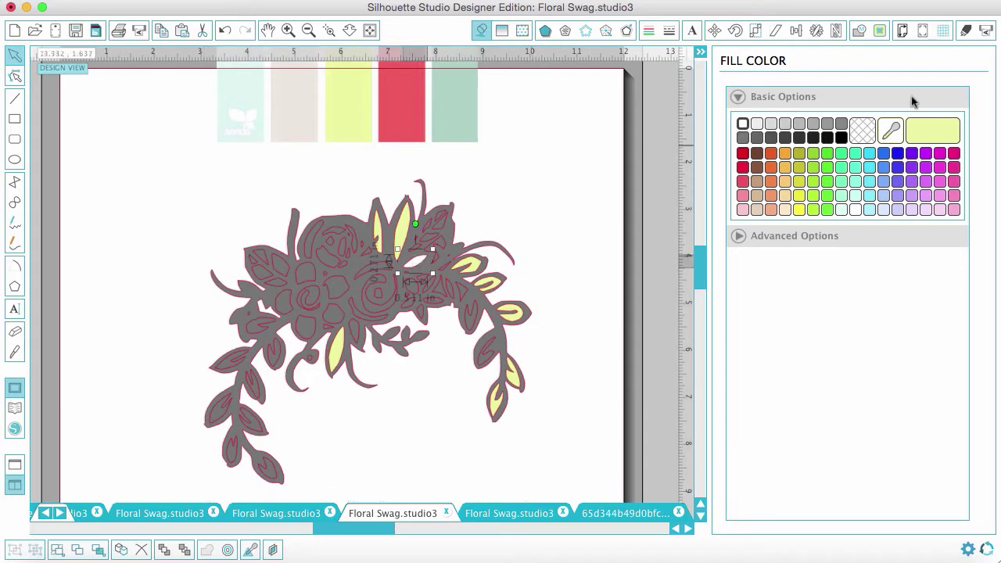
{"action": "left_click", "coordinate": [933, 126]}
{"action": "left_click", "coordinate": [657, 174]}
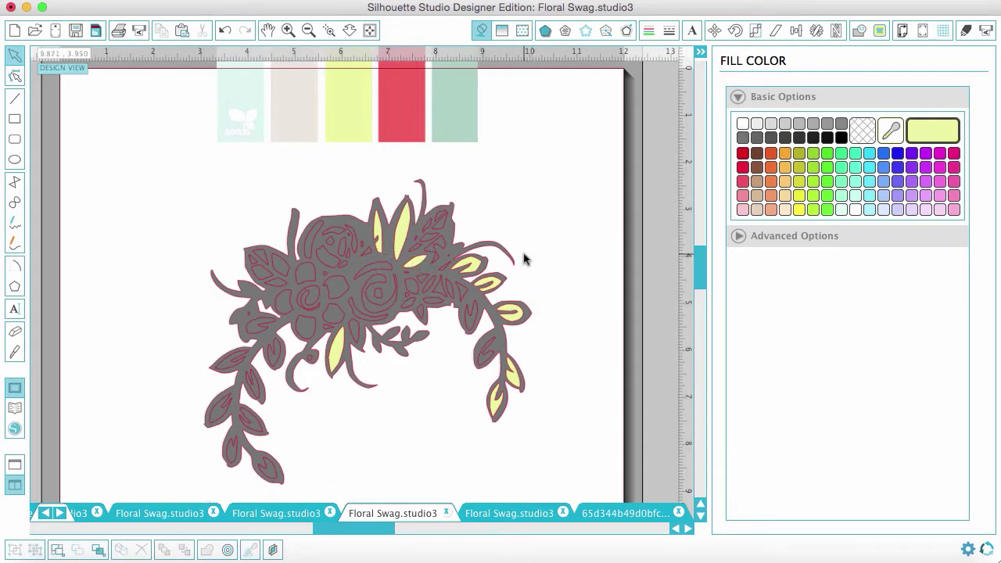
Fill the background gap beneath the upper-right veined leaf with white.
{"action": "left_click", "coordinate": [432, 251]}
{"action": "left_click", "coordinate": [743, 124]}
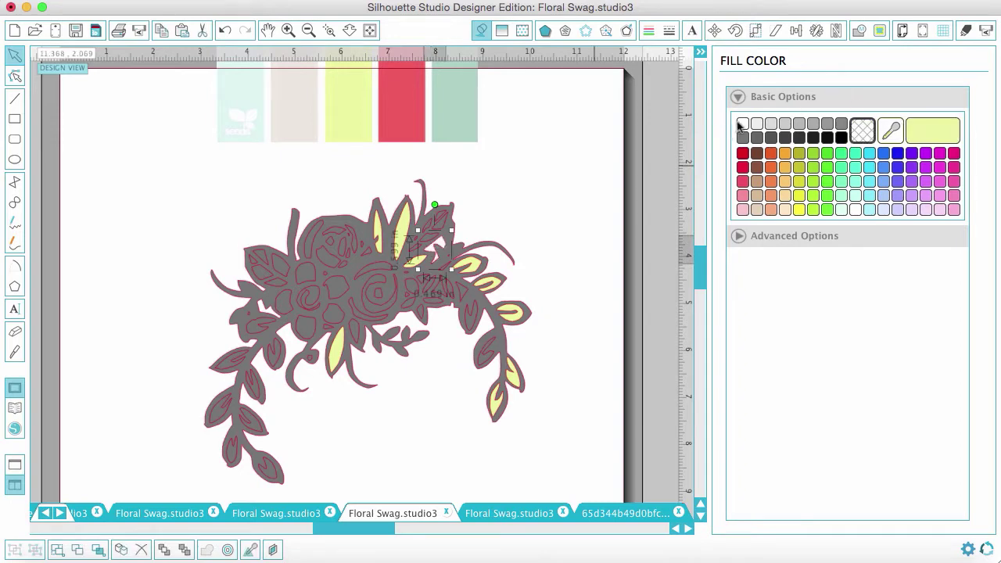
{"action": "left_click", "coordinate": [579, 175]}
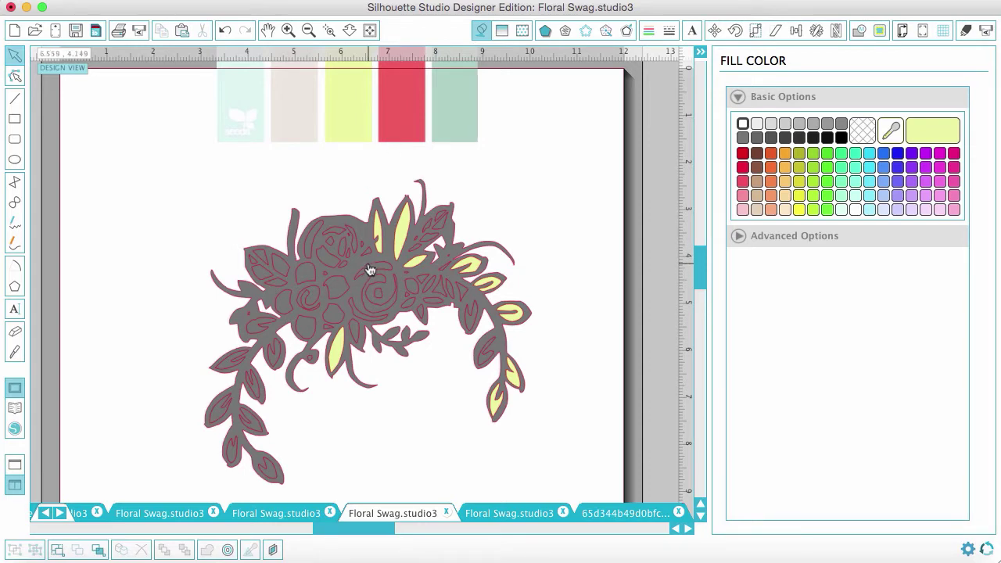
Fill the top crescent petal of the centre rose with the red sampled from the palette image.
{"action": "left_click", "coordinate": [371, 270]}
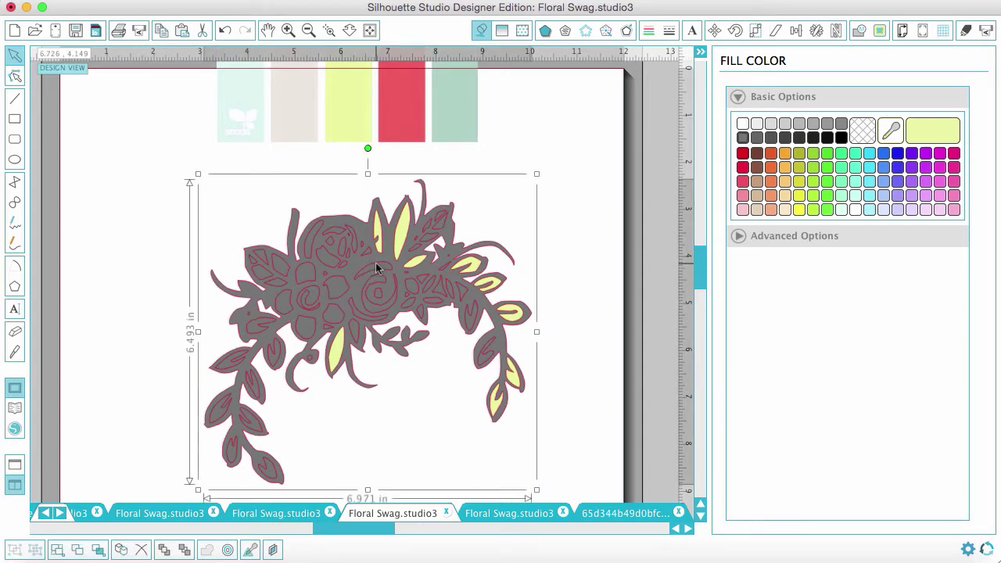
{"action": "left_click", "coordinate": [376, 268]}
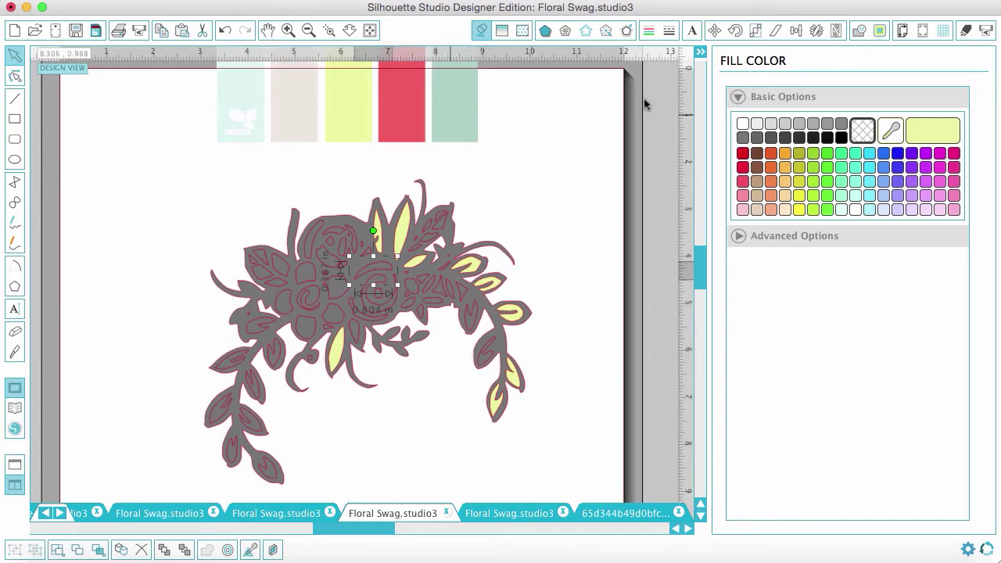
{"action": "left_click", "coordinate": [891, 129]}
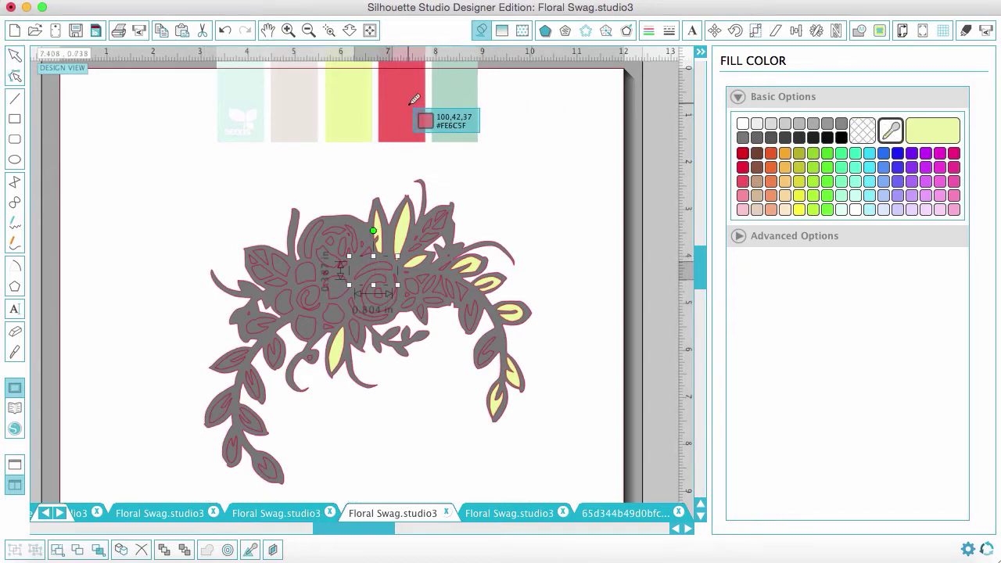
{"action": "left_click", "coordinate": [411, 102]}
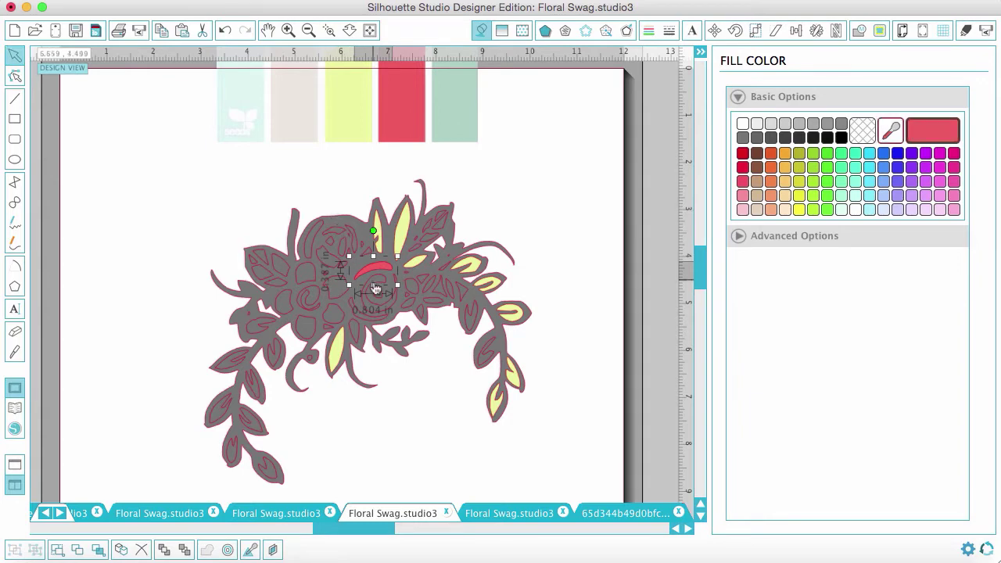
Fill the remaining petal shapes and the centre of the middle rose with the sampled red.
{"action": "left_click", "coordinate": [368, 322]}
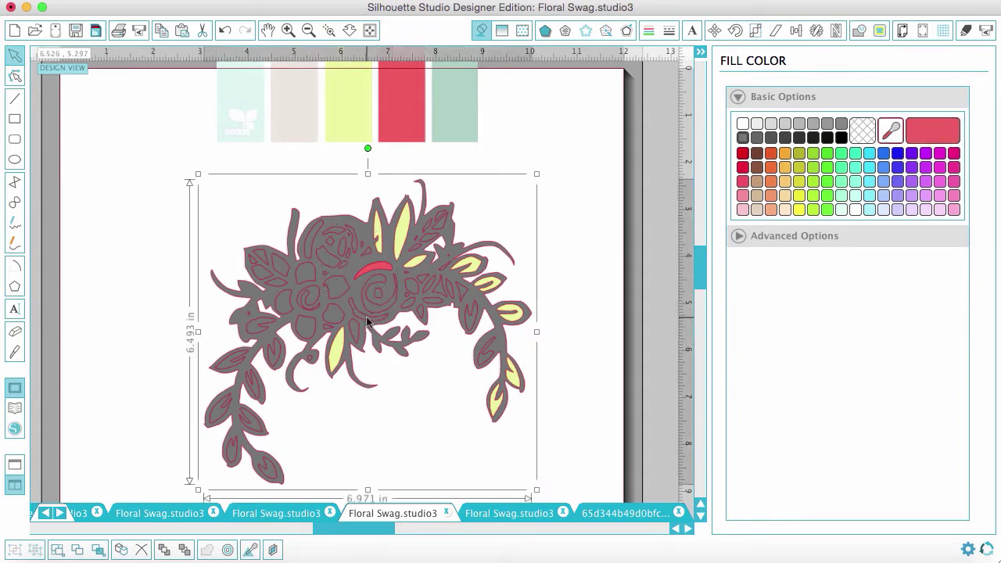
{"action": "left_click", "coordinate": [372, 321]}
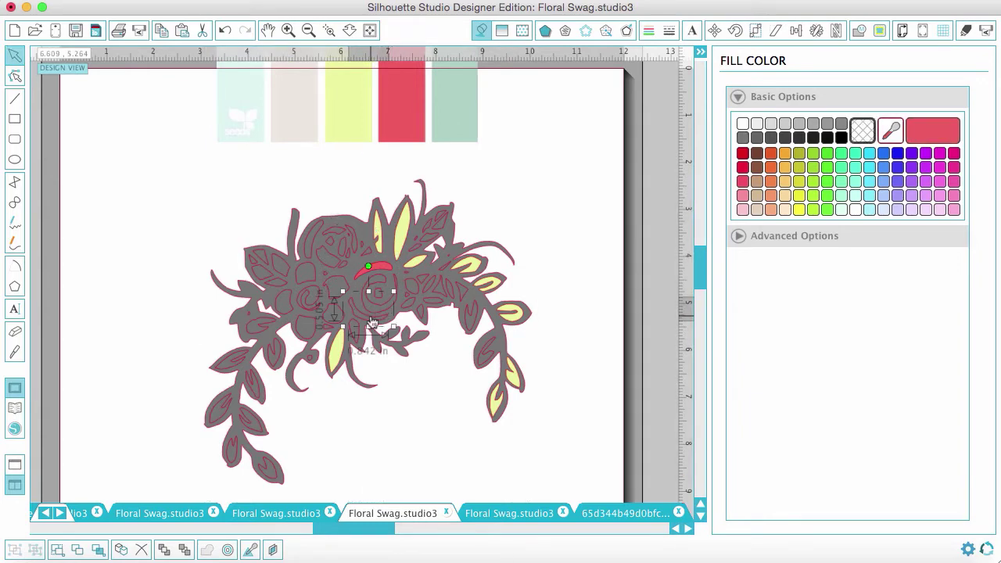
{"action": "left_click", "coordinate": [379, 314]}
{"action": "left_click", "coordinate": [381, 314]}
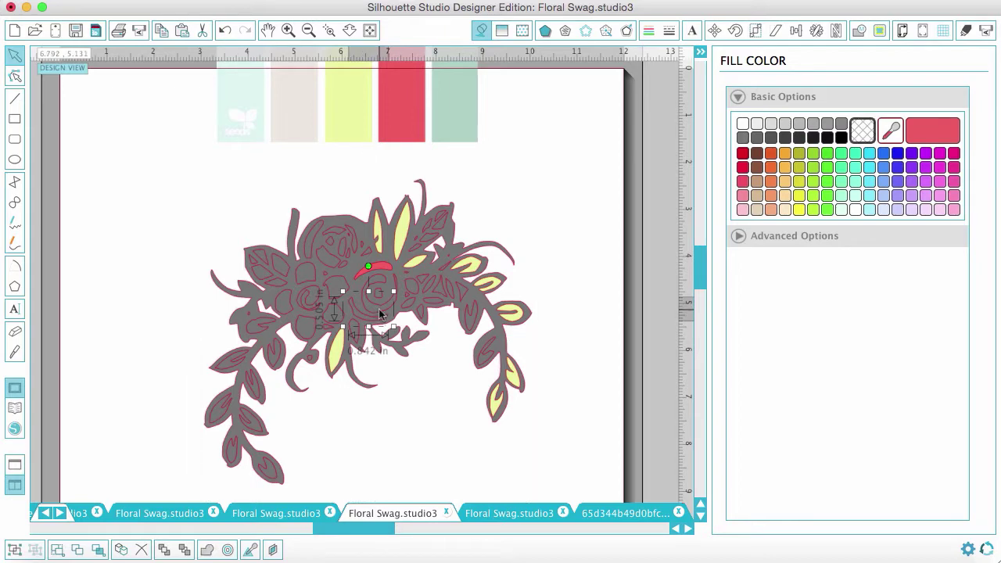
{"action": "left_click", "coordinate": [382, 305], "text": "shift"}
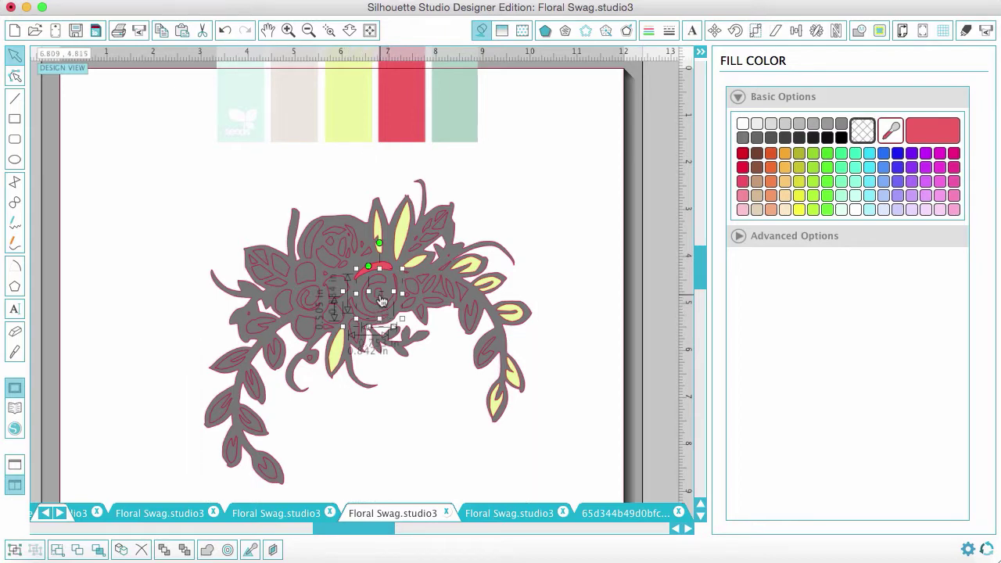
{"action": "left_click", "coordinate": [381, 301], "text": "shift"}
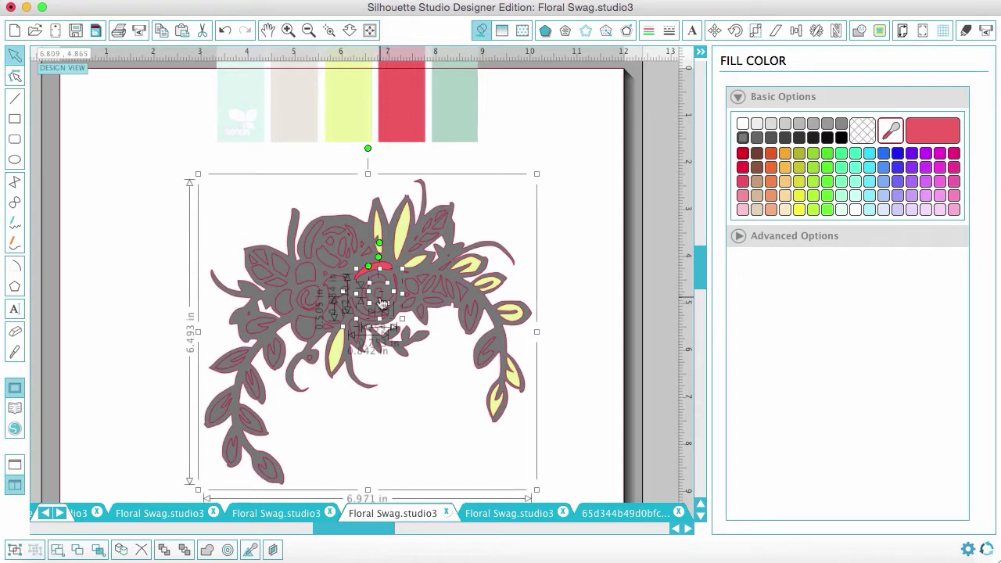
{"action": "left_click", "coordinate": [403, 262], "text": "shift"}
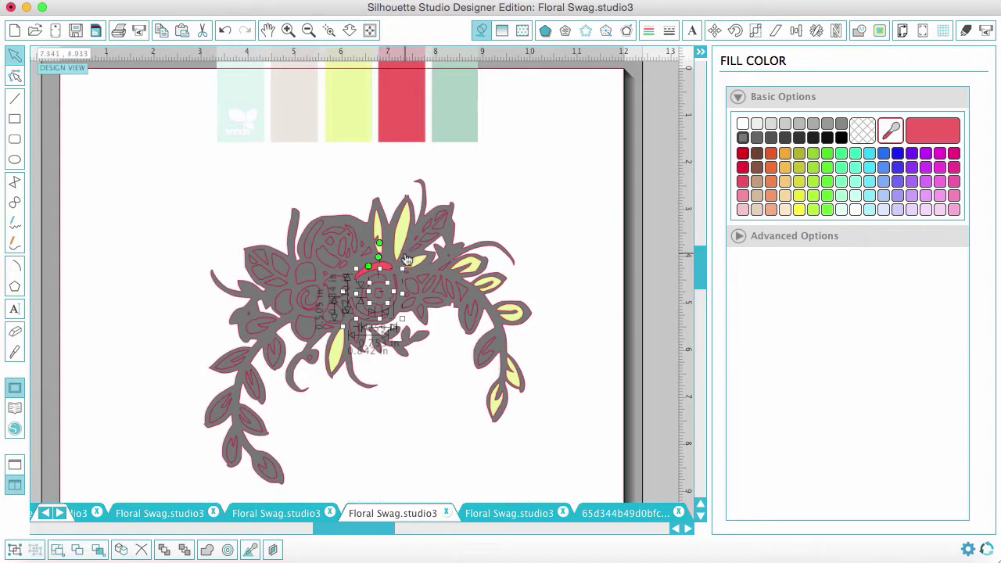
{"action": "left_click", "coordinate": [951, 128]}
{"action": "left_click", "coordinate": [534, 170]}
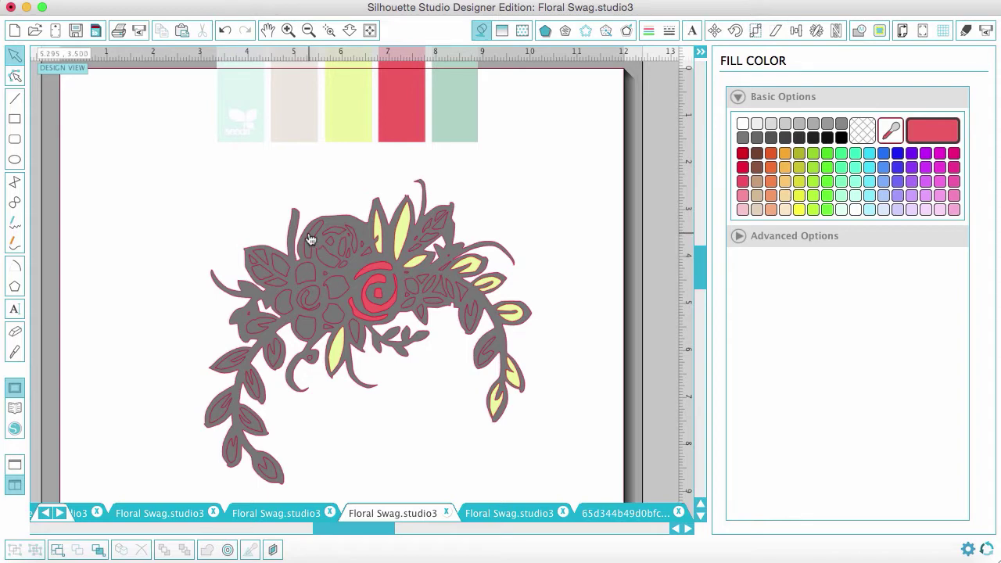
Try to fill the upper-left rose's petal shapes with the sampled red, and undo the fill.
{"action": "left_click", "coordinate": [311, 240]}
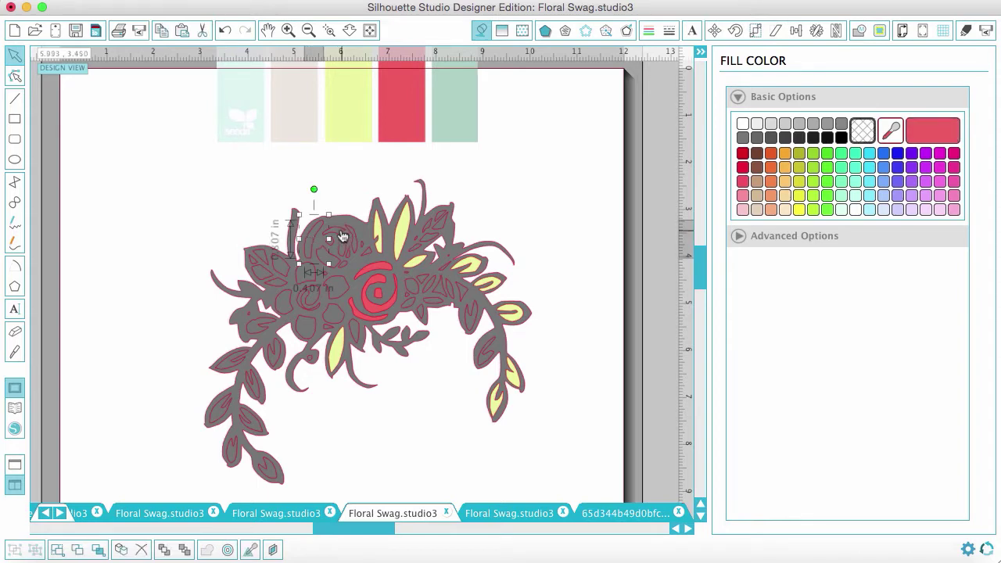
{"action": "left_click", "coordinate": [341, 231], "text": "shift"}
{"action": "left_click", "coordinate": [343, 233], "text": "shift"}
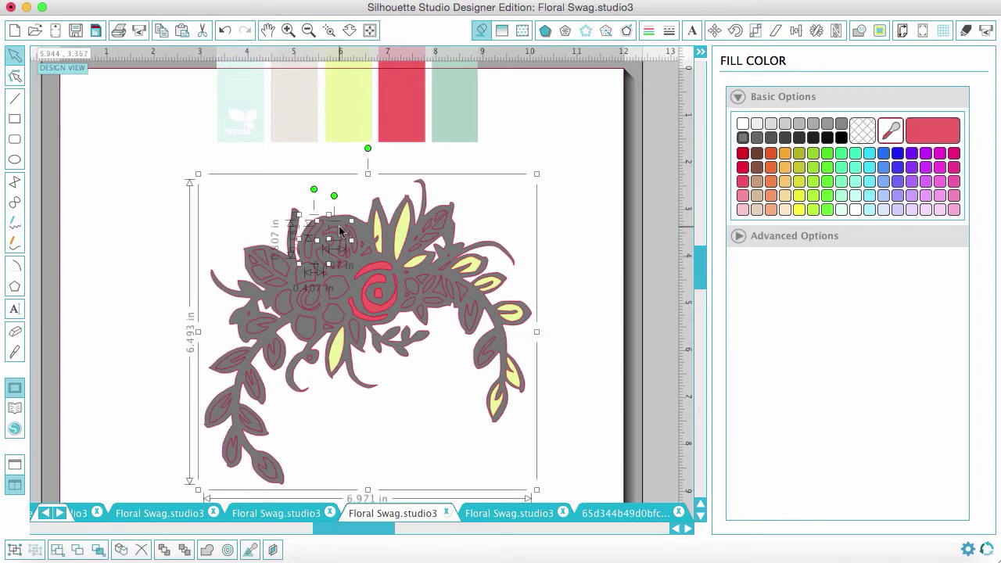
{"action": "left_click", "coordinate": [356, 244], "text": "shift"}
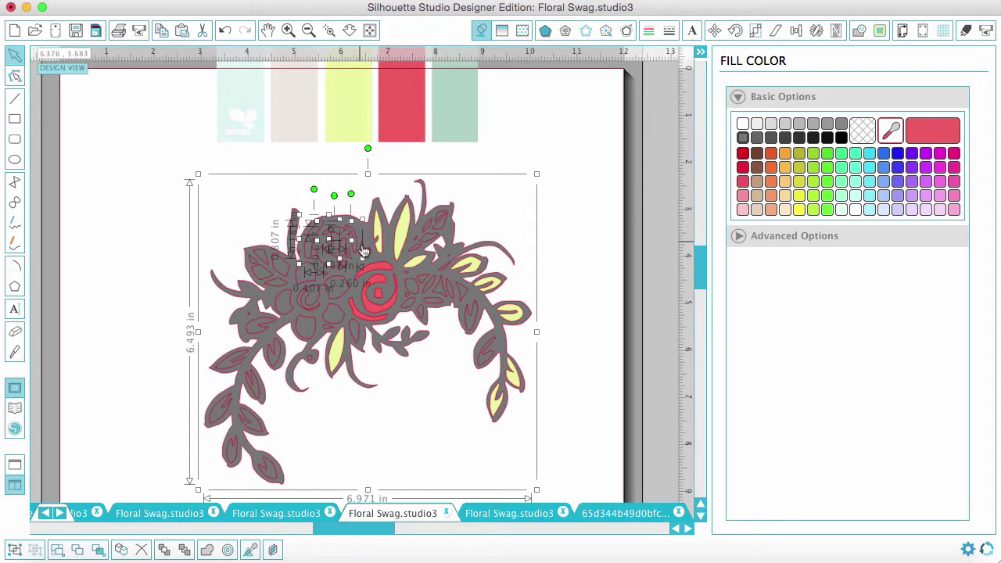
{"action": "left_click", "coordinate": [915, 138]}
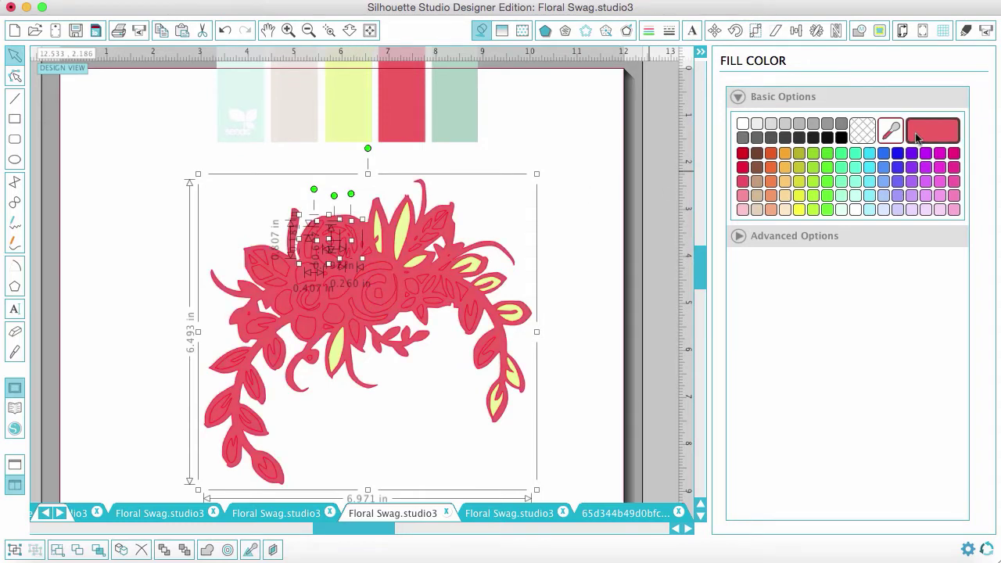
{"action": "key", "text": "super+z"}
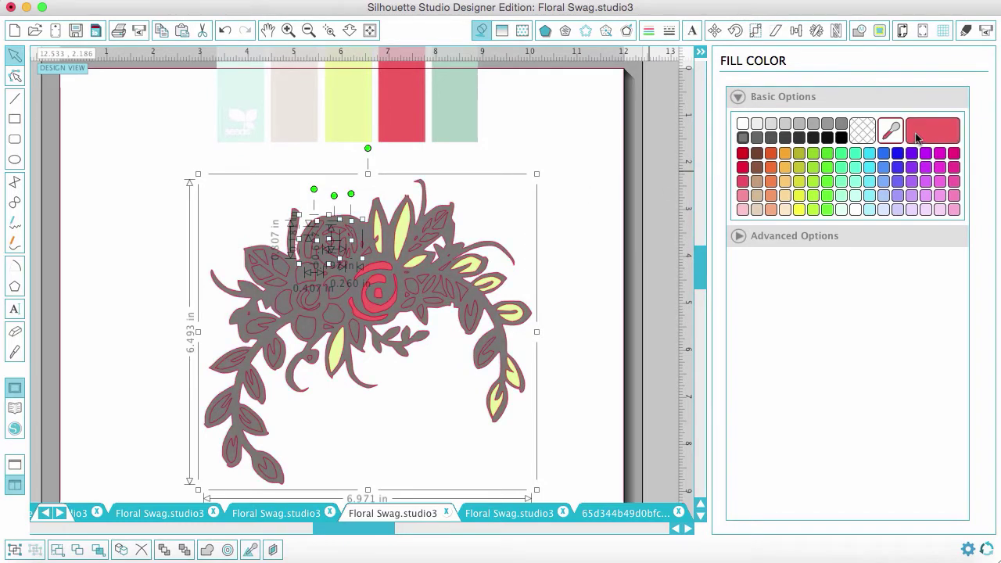
{"action": "left_click", "coordinate": [581, 144]}
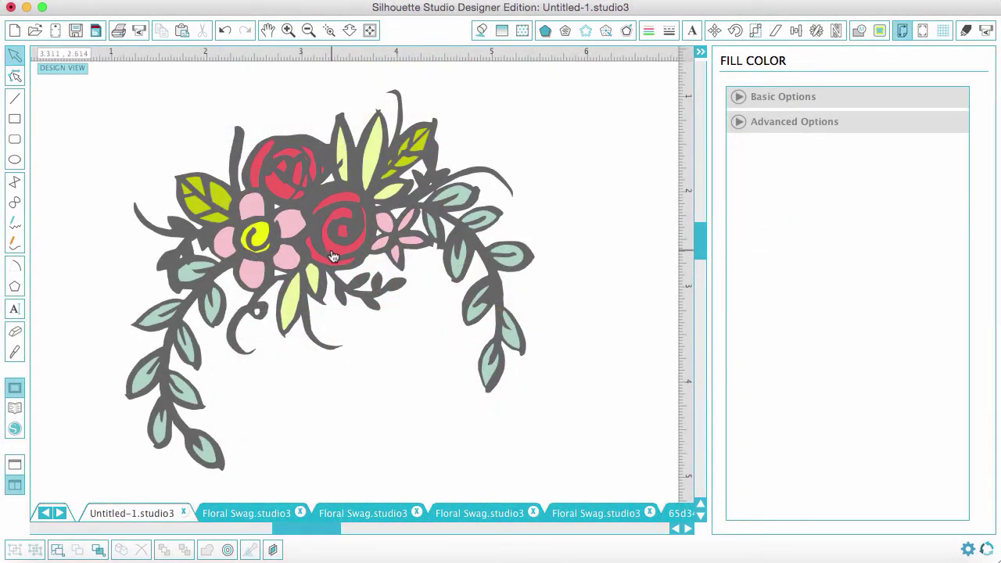
Try to move the grey outline artwork away from its coloured shapes, and undo the move.
{"action": "left_click_drag", "start_coordinate": [472, 261], "coordinate": [453, 266]}
{"action": "left_click", "coordinate": [452, 266]}
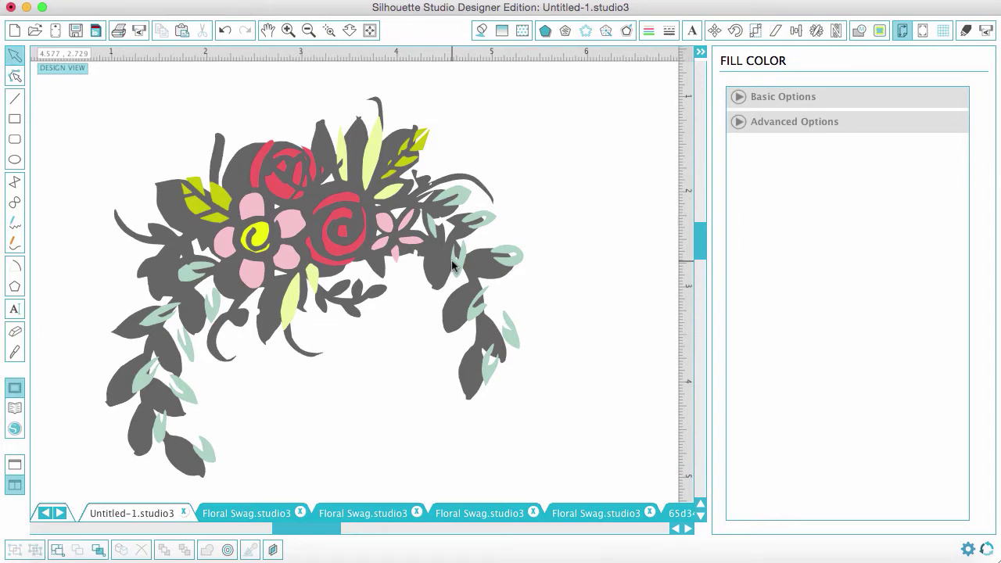
{"action": "key", "text": "super+z"}
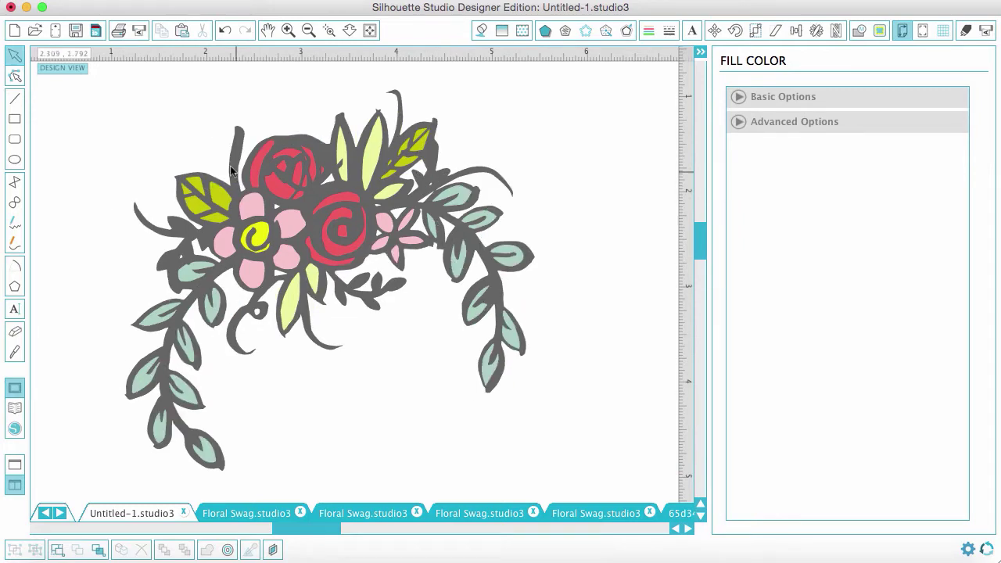
Group all the shapes of the floral swag and test-move the group across the page and back.
{"action": "mouse_move", "coordinate": [72, 95]}
{"action": "left_mouse_down"}
{"action": "mouse_move", "coordinate": [245, 185]}
{"action": "mouse_move", "coordinate": [462, 385]}
{"action": "mouse_move", "coordinate": [594, 469]}
{"action": "left_mouse_up"}
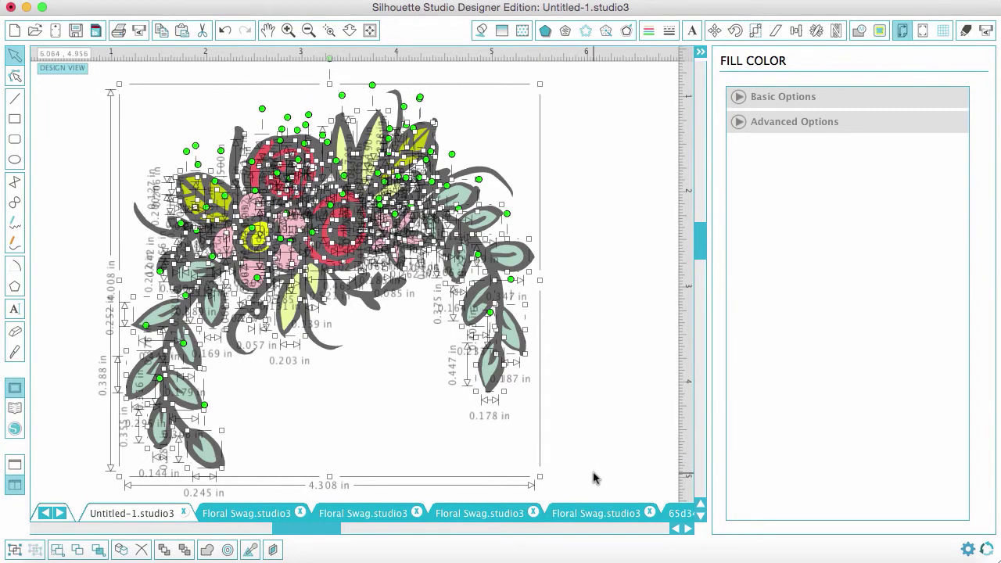
{"action": "left_click", "coordinate": [16, 551]}
{"action": "left_click_drag", "start_coordinate": [465, 237], "coordinate": [503, 232]}
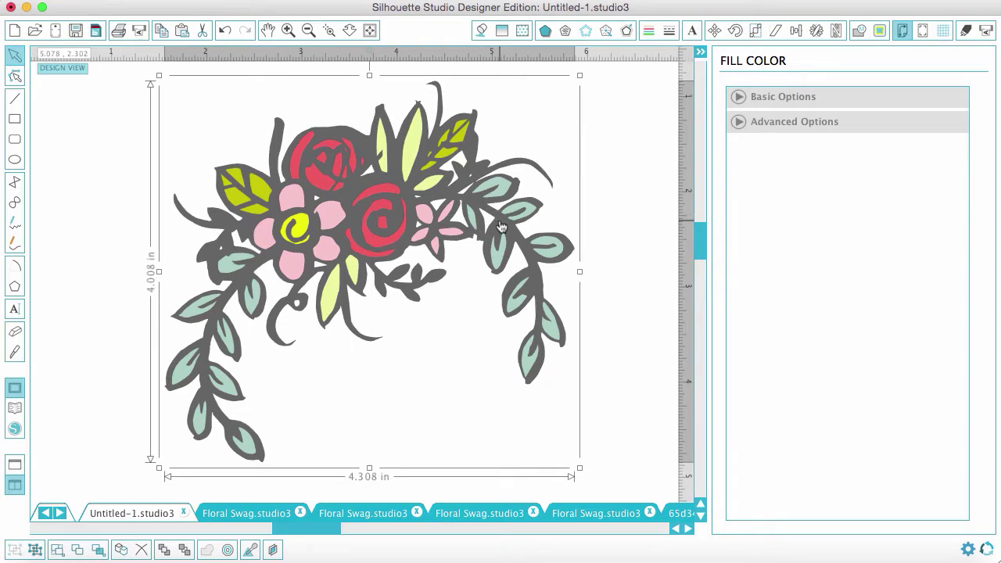
{"action": "left_click_drag", "start_coordinate": [501, 227], "coordinate": [460, 226]}
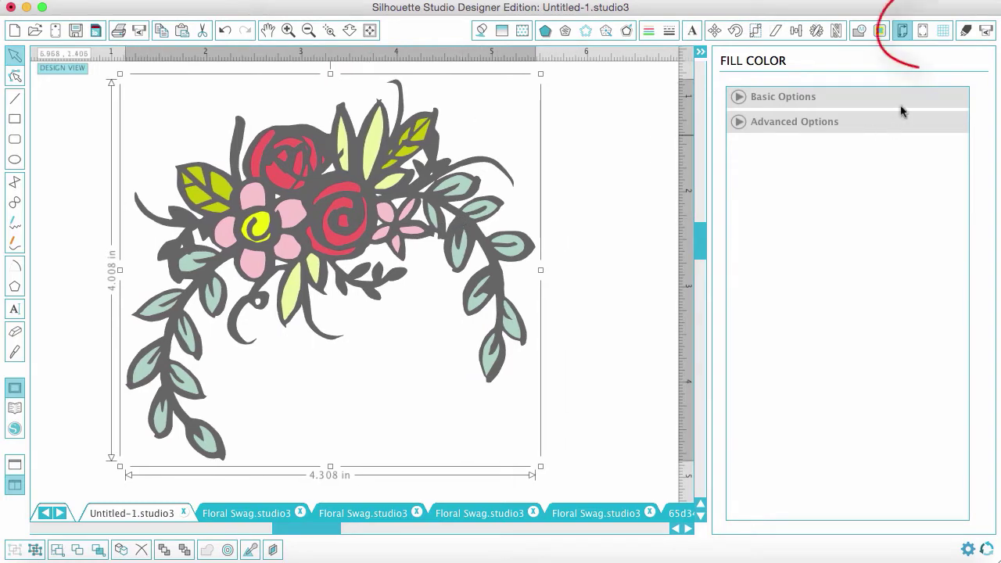
Set the grouped swag's cut style to No Cut and shift the group slightly up and to the left.
{"action": "left_click", "coordinate": [966, 31]}
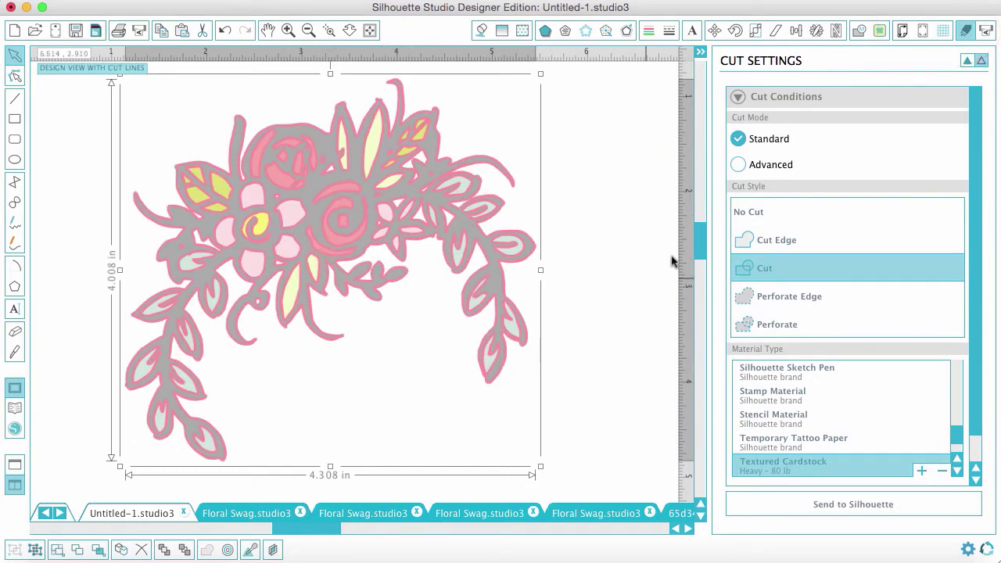
{"action": "left_click", "coordinate": [751, 217]}
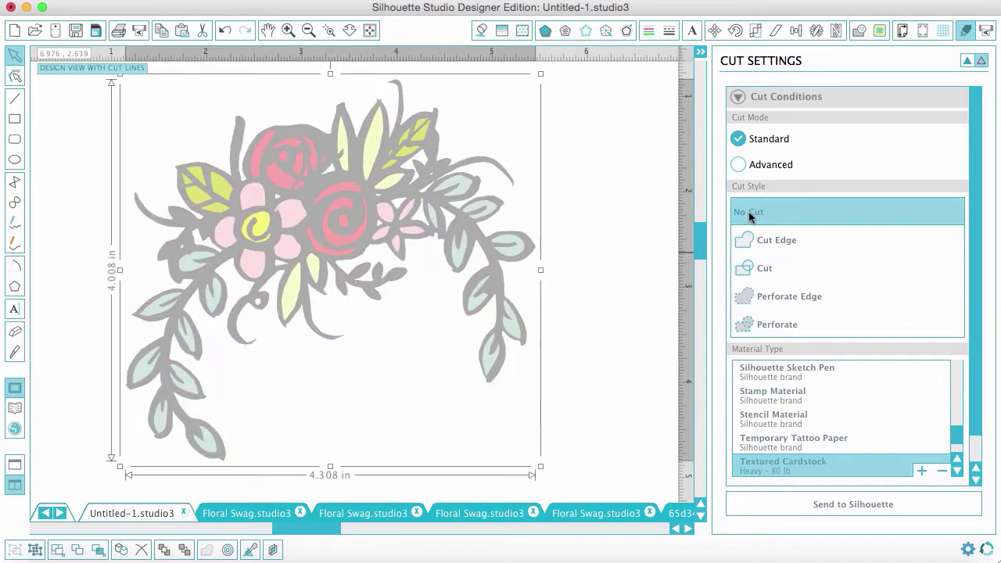
{"action": "left_click", "coordinate": [654, 177]}
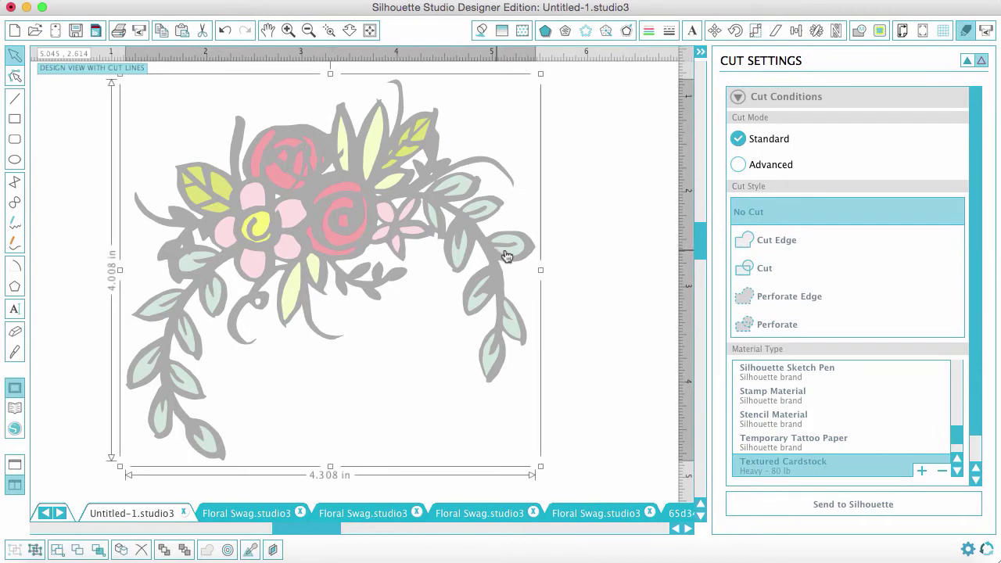
{"action": "left_click_drag", "start_coordinate": [498, 253], "coordinate": [479, 242]}
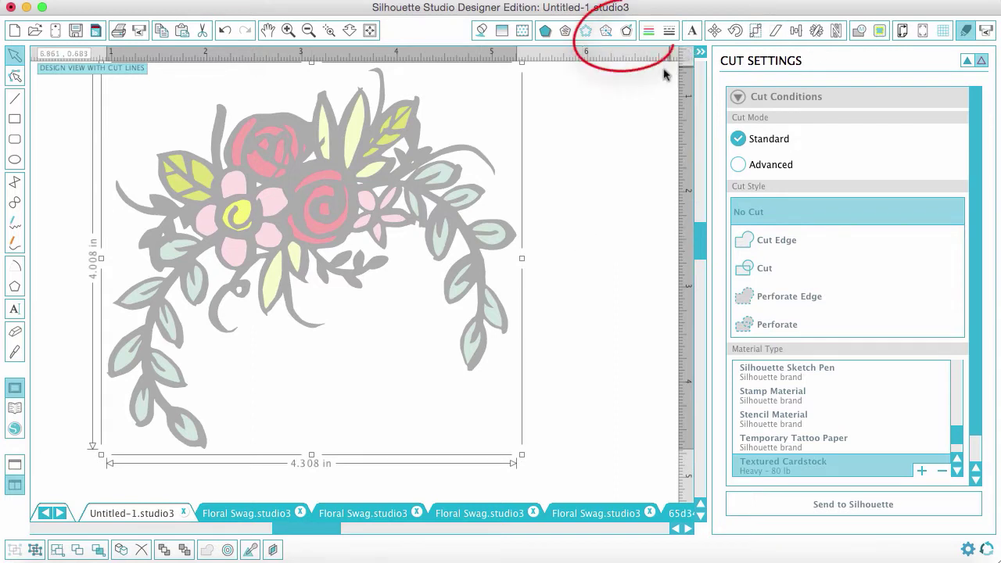
{"action": "left_click", "coordinate": [628, 33]}
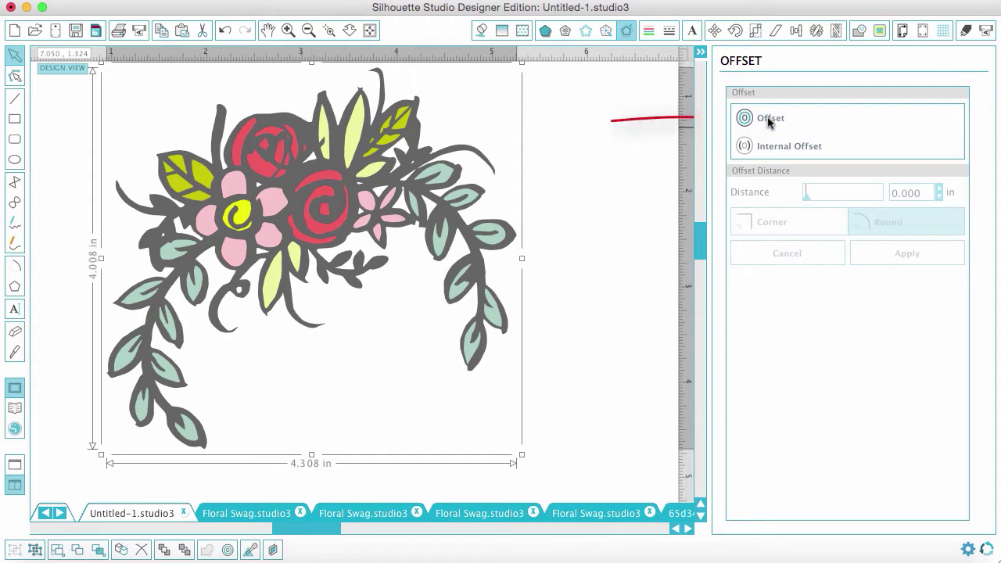
{"action": "left_click", "coordinate": [771, 119]}
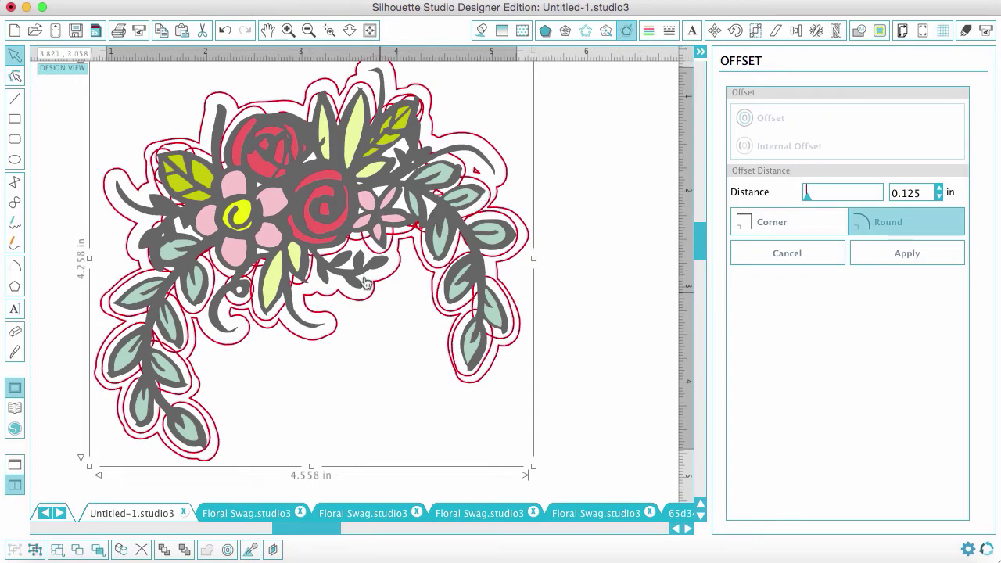
{"action": "left_click", "coordinate": [803, 261]}
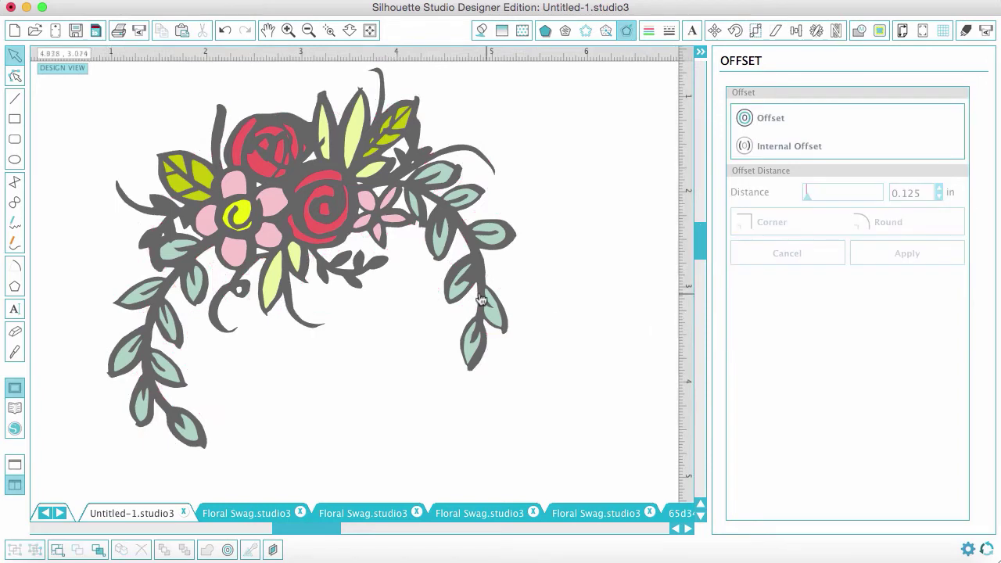
Ungroup the floral swag and clear the selection.
{"action": "left_click", "coordinate": [180, 334]}
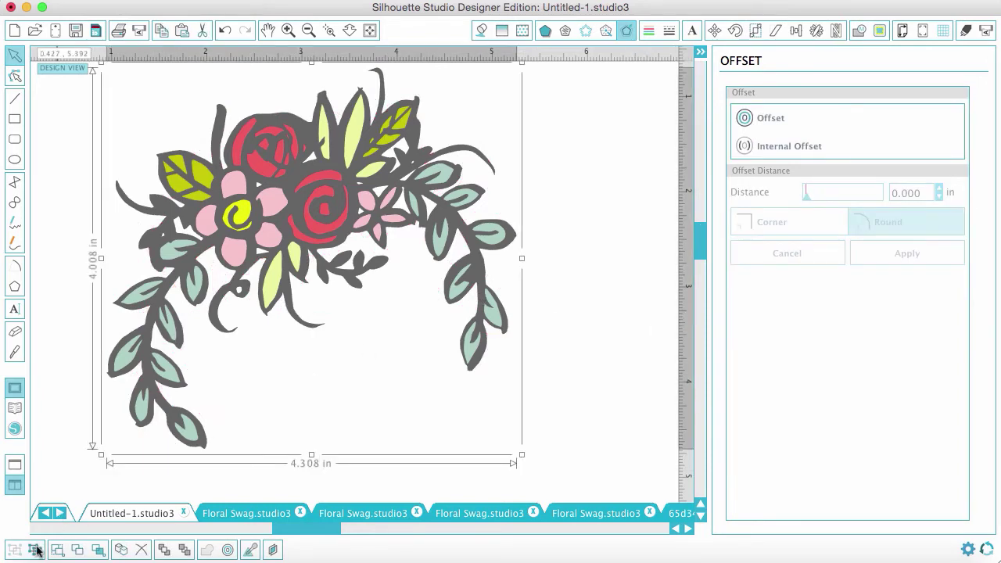
{"action": "left_click", "coordinate": [36, 550]}
{"action": "left_click", "coordinate": [560, 292]}
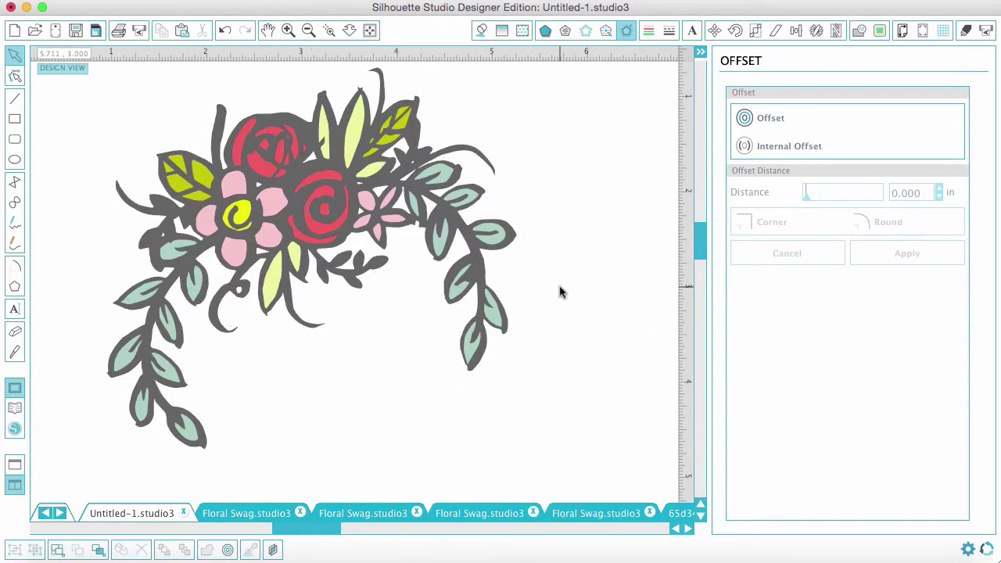
Offset only the grey outline artwork with rounded corners at a distance of about 0.027 in.
{"action": "left_click", "coordinate": [505, 338]}
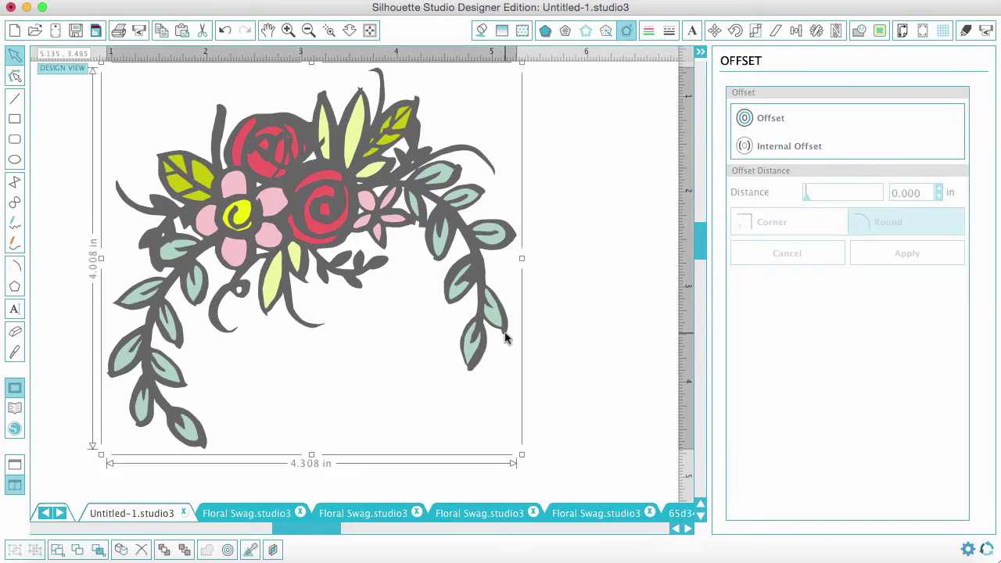
{"action": "left_click", "coordinate": [765, 120]}
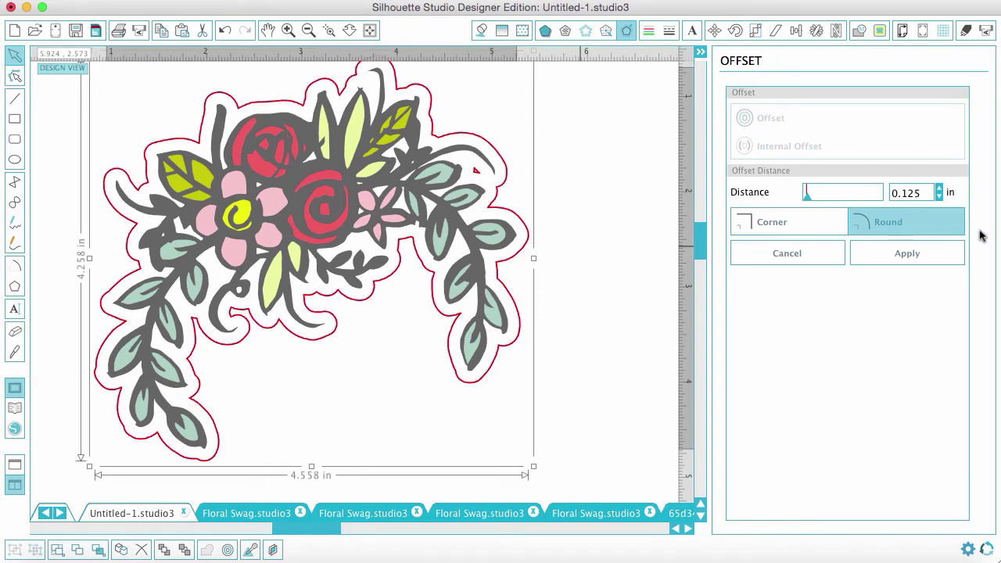
{"action": "left_click", "coordinate": [940, 197]}
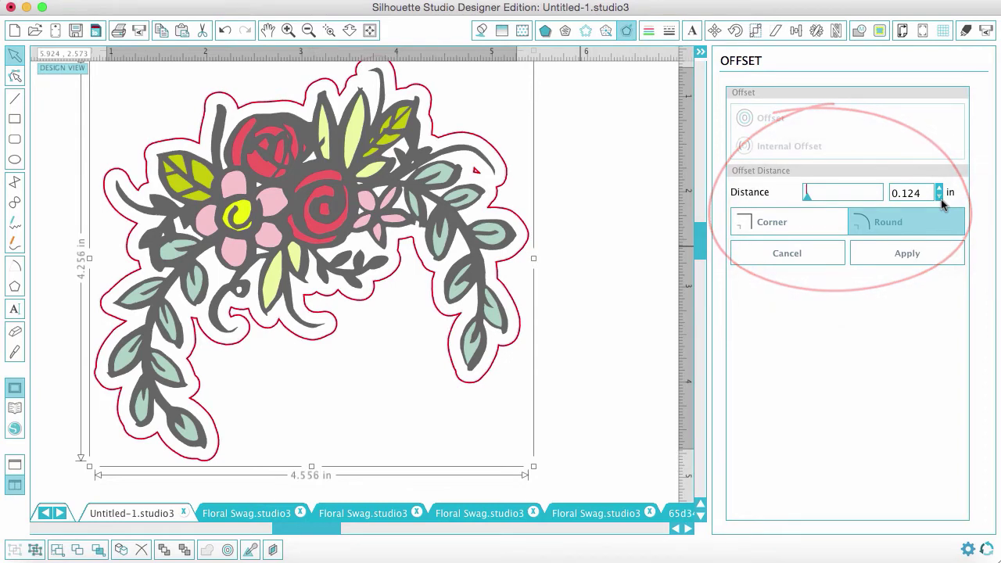
{"action": "left_click", "coordinate": [940, 197]}
{"action": "left_click", "coordinate": [941, 197]}
{"action": "left_click", "coordinate": [940, 197]}
{"action": "left_click", "coordinate": [940, 197]}
{"action": "left_click", "coordinate": [940, 197]}
{"action": "left_click", "coordinate": [940, 197]}
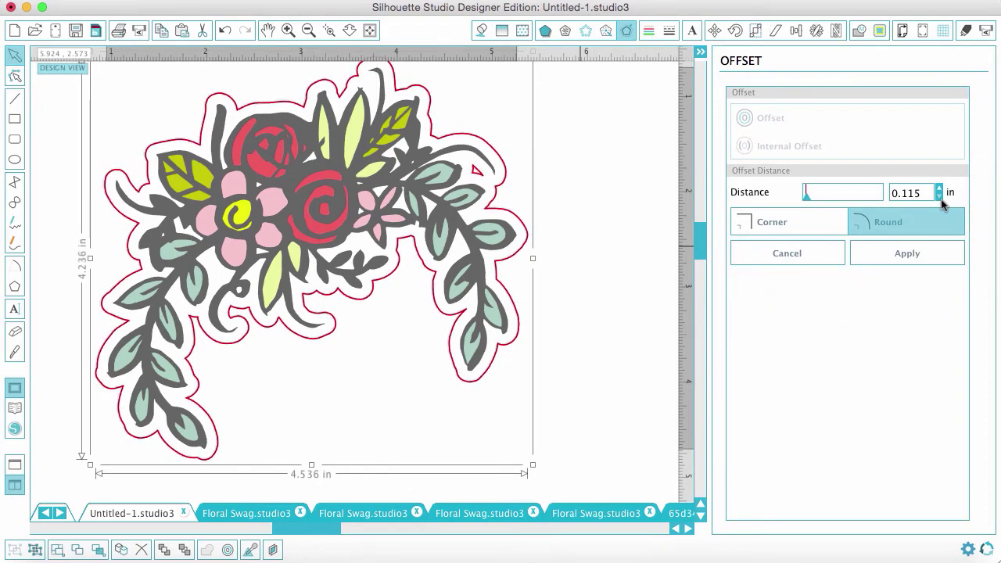
{"action": "left_click", "coordinate": [941, 197]}
{"action": "left_click", "coordinate": [940, 197]}
{"action": "left_click", "coordinate": [940, 197]}
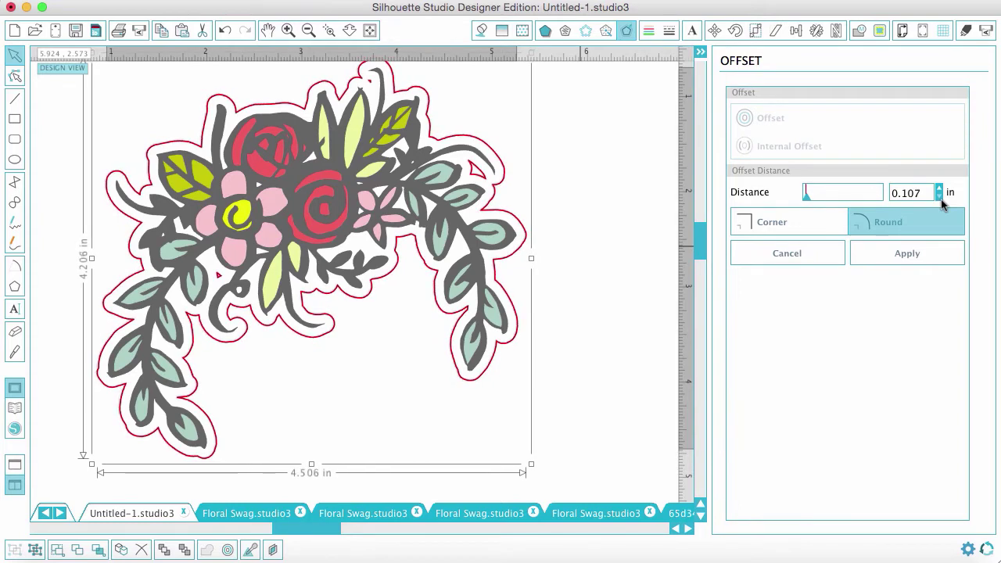
{"action": "left_click", "coordinate": [940, 197]}
{"action": "left_click", "coordinate": [940, 197]}
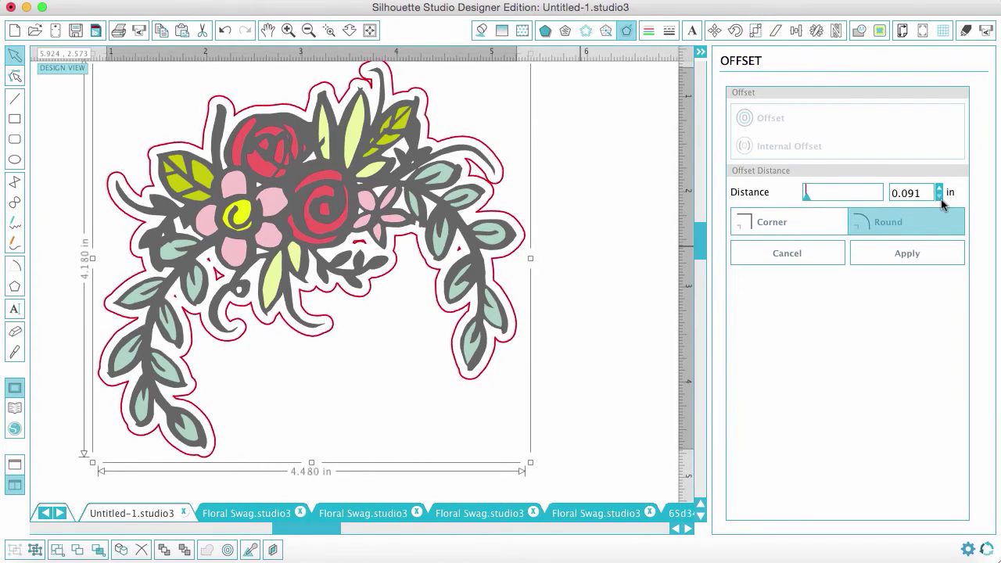
{"action": "left_click", "coordinate": [940, 197]}
{"action": "left_click", "coordinate": [940, 197]}
{"action": "left_click", "coordinate": [940, 197]}
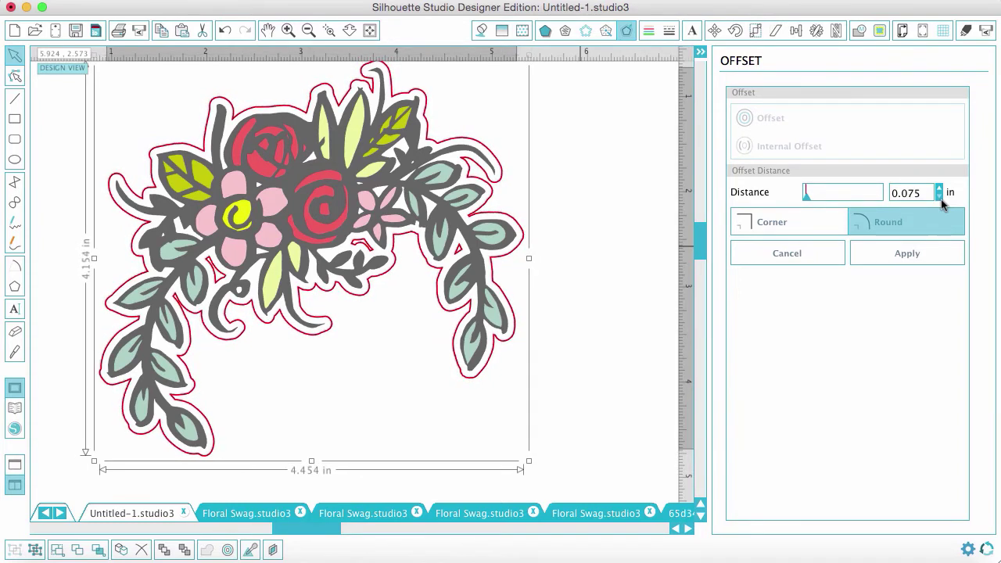
{"action": "left_click", "coordinate": [940, 197]}
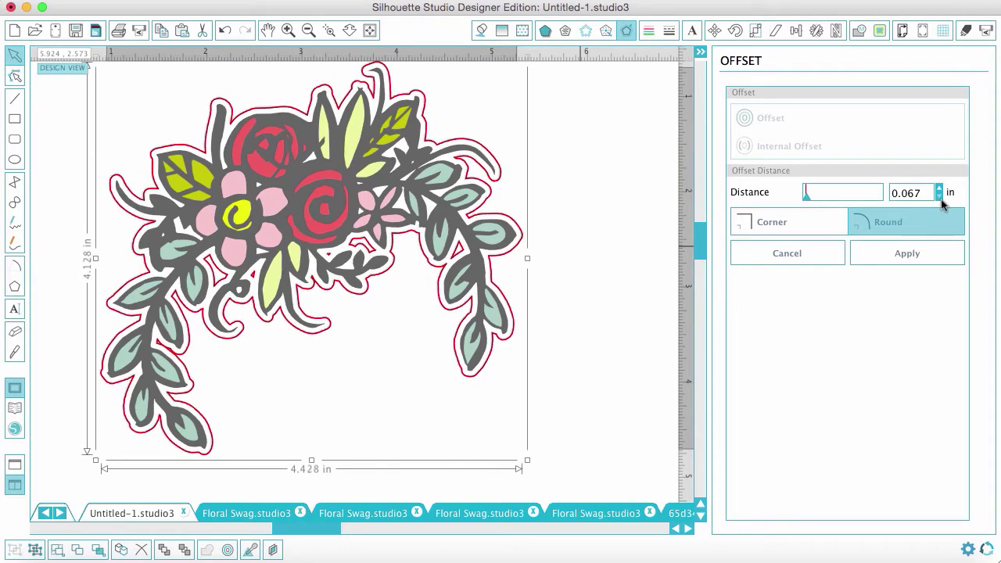
{"action": "left_click", "coordinate": [940, 197]}
{"action": "left_click", "coordinate": [940, 198]}
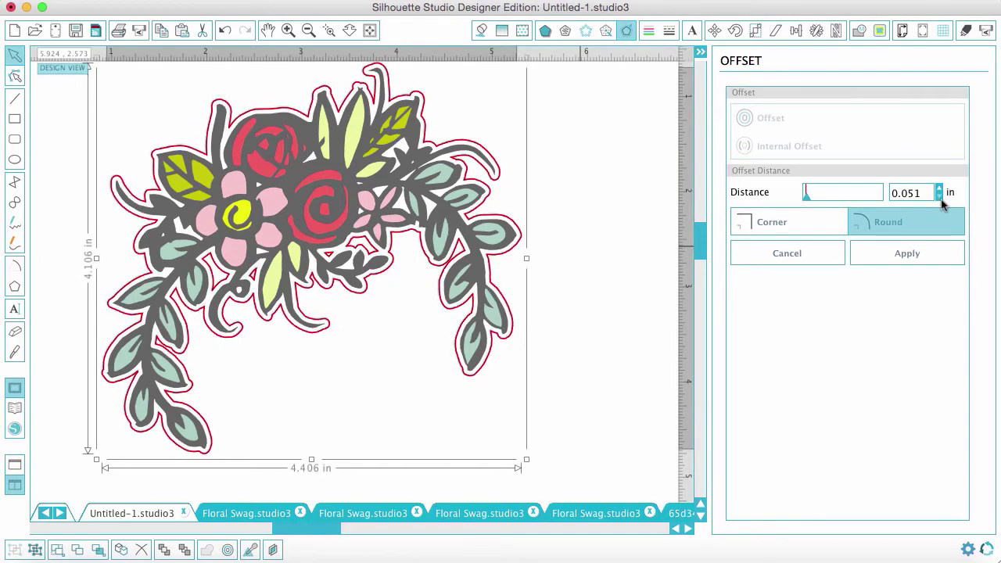
{"action": "left_click", "coordinate": [940, 197]}
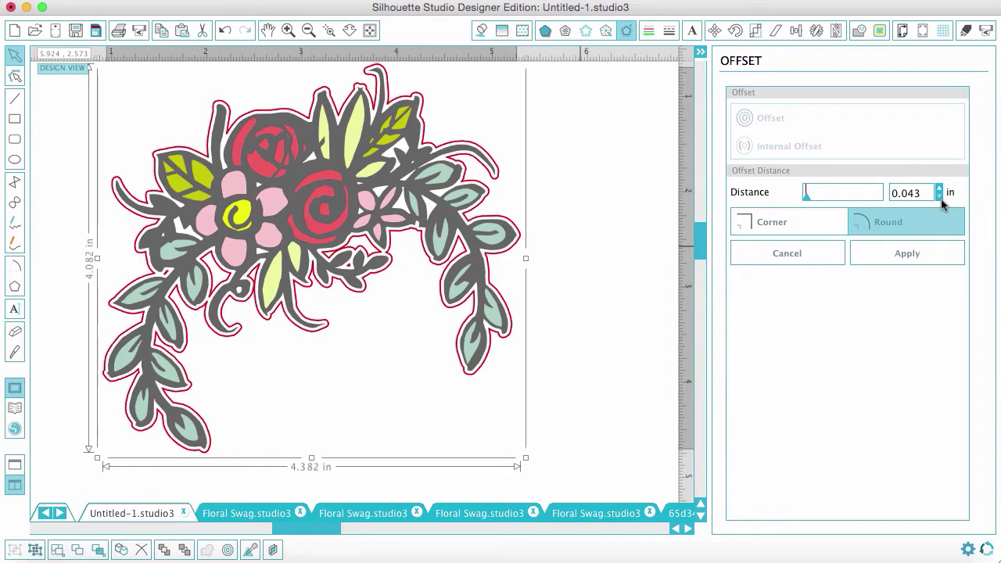
{"action": "left_click", "coordinate": [940, 197]}
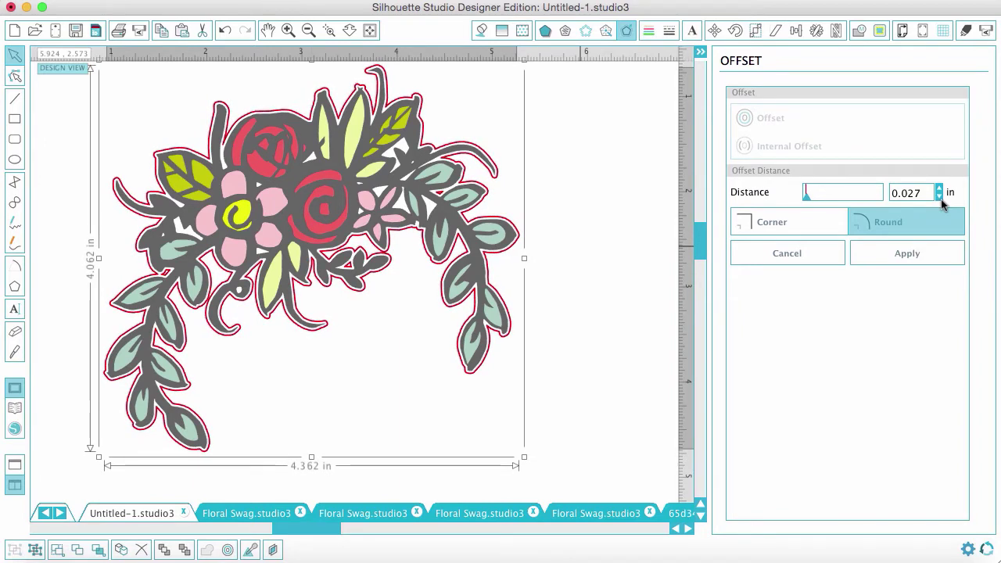
{"action": "left_click", "coordinate": [912, 254]}
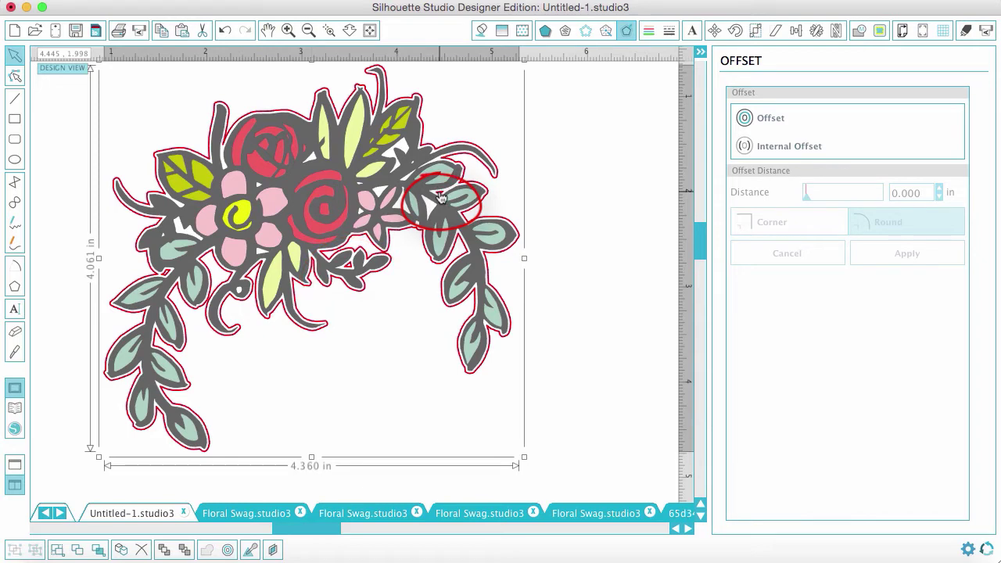
Release the compound path of the new offset outline and clear the selection.
{"action": "right_click", "coordinate": [507, 363]}
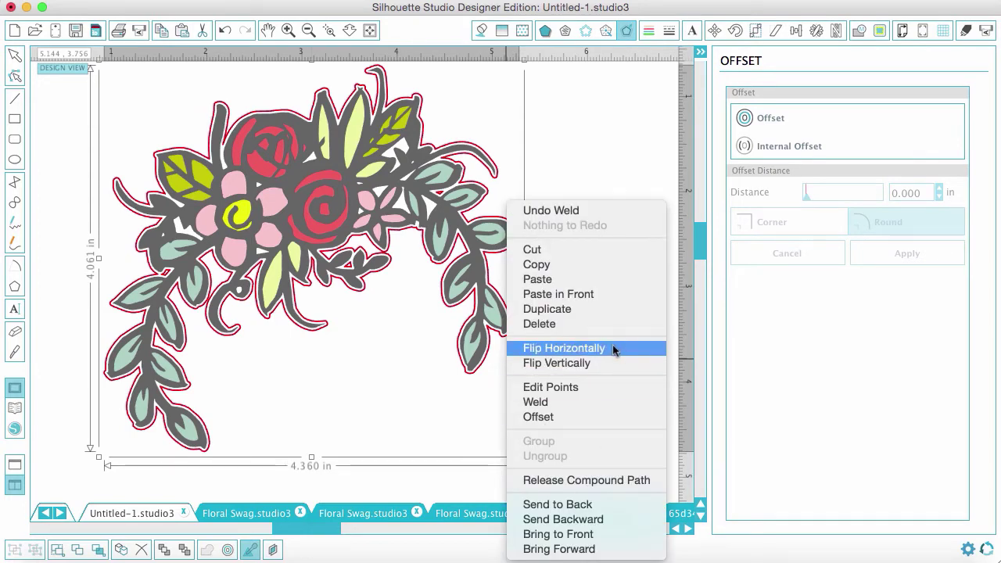
{"action": "left_click", "coordinate": [626, 481]}
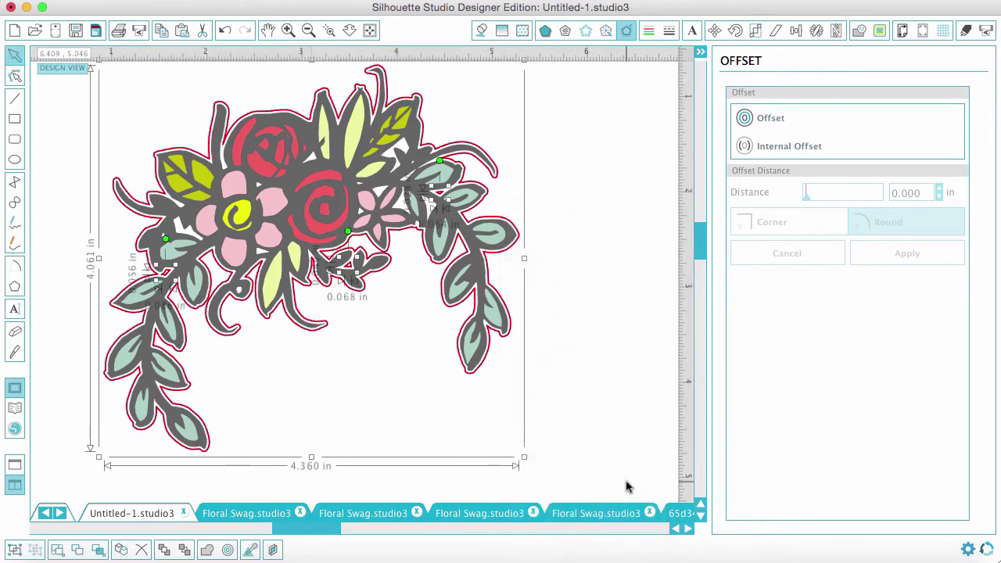
{"action": "left_click", "coordinate": [597, 228]}
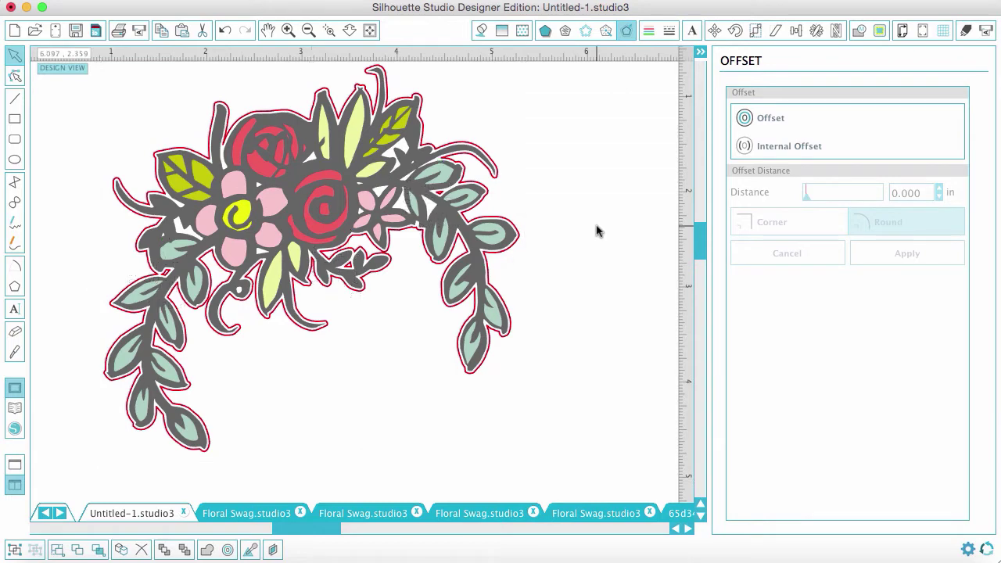
Delete the three small inner offset shapes between the upper-right leaves, in the lower sprig and beside the left-hand leaves.
{"action": "left_click", "coordinate": [442, 196]}
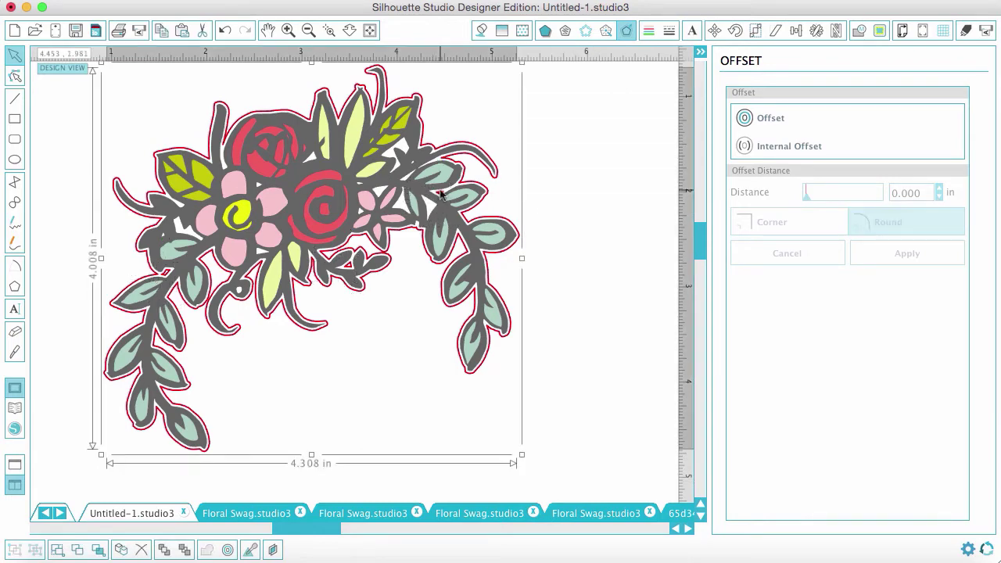
{"action": "left_click", "coordinate": [442, 197]}
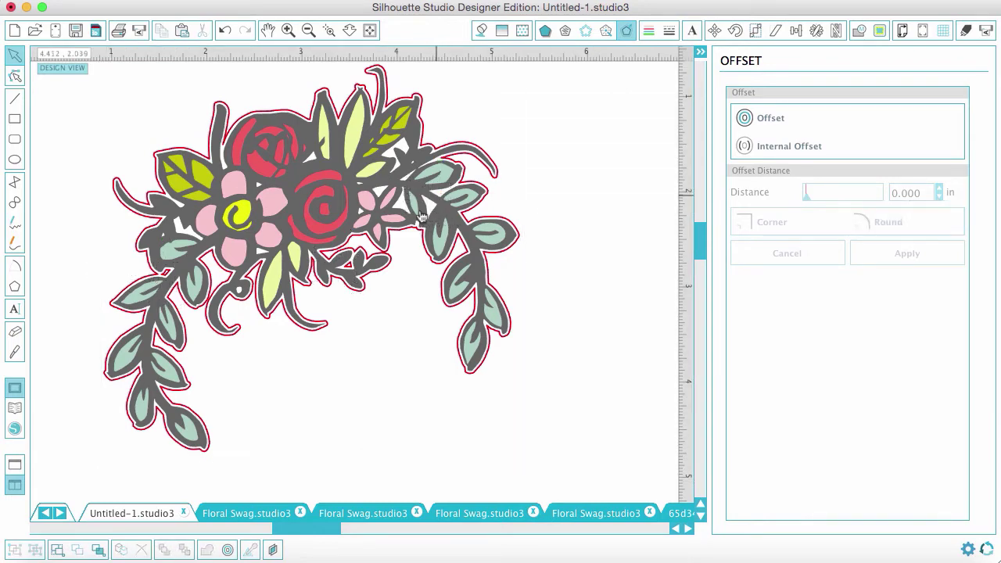
{"action": "left_click", "coordinate": [349, 267]}
{"action": "left_click", "coordinate": [167, 271]}
{"action": "left_click", "coordinate": [315, 355]}
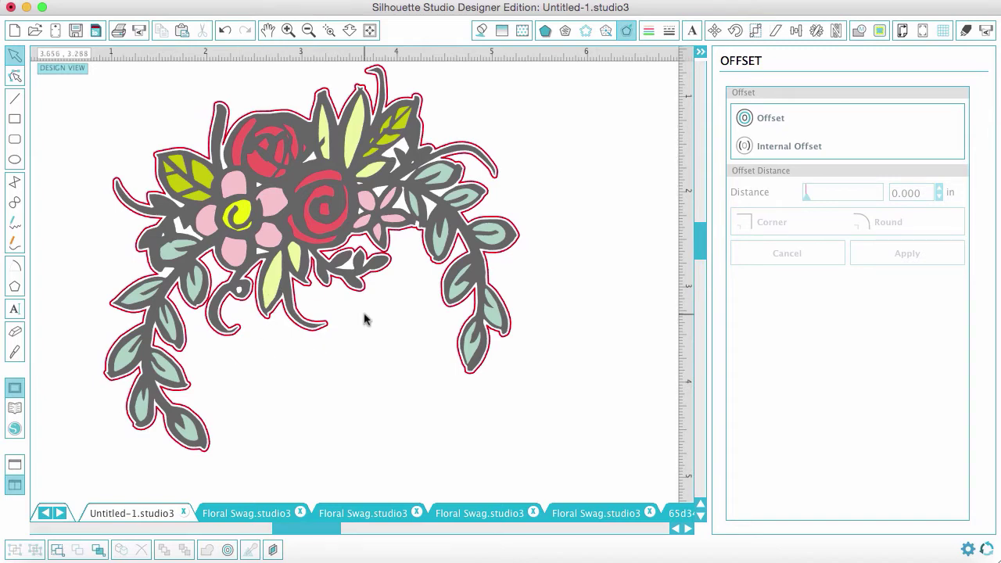
Set the cut style of the outer offset line around the swag to Cut Edge.
{"action": "left_click", "coordinate": [177, 151]}
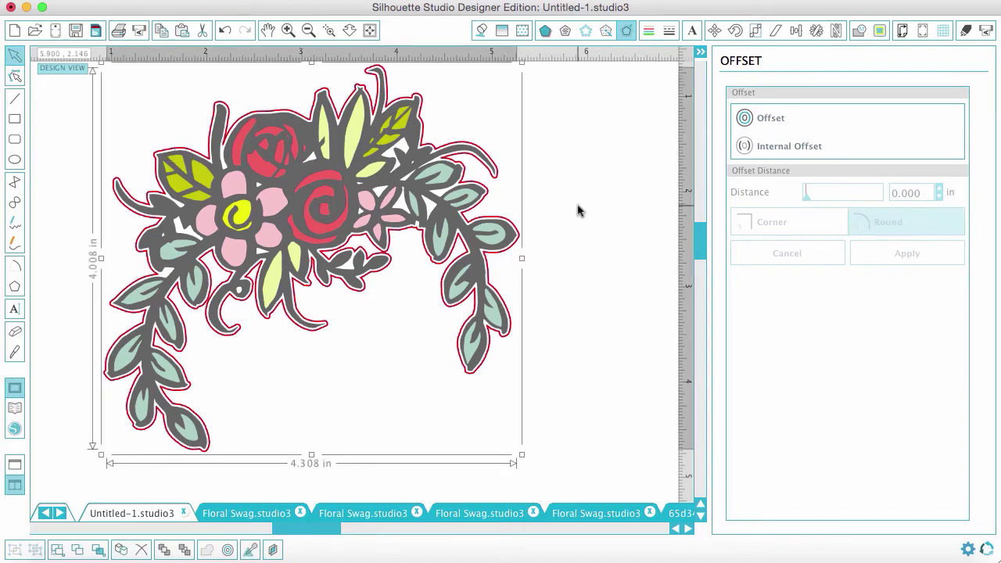
{"action": "left_click", "coordinate": [967, 31]}
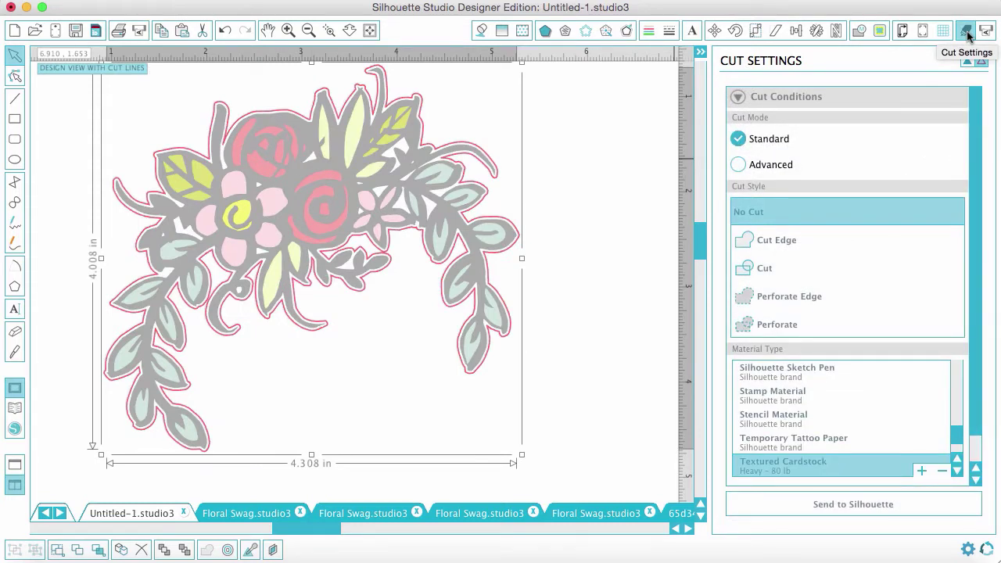
{"action": "left_click", "coordinate": [769, 241]}
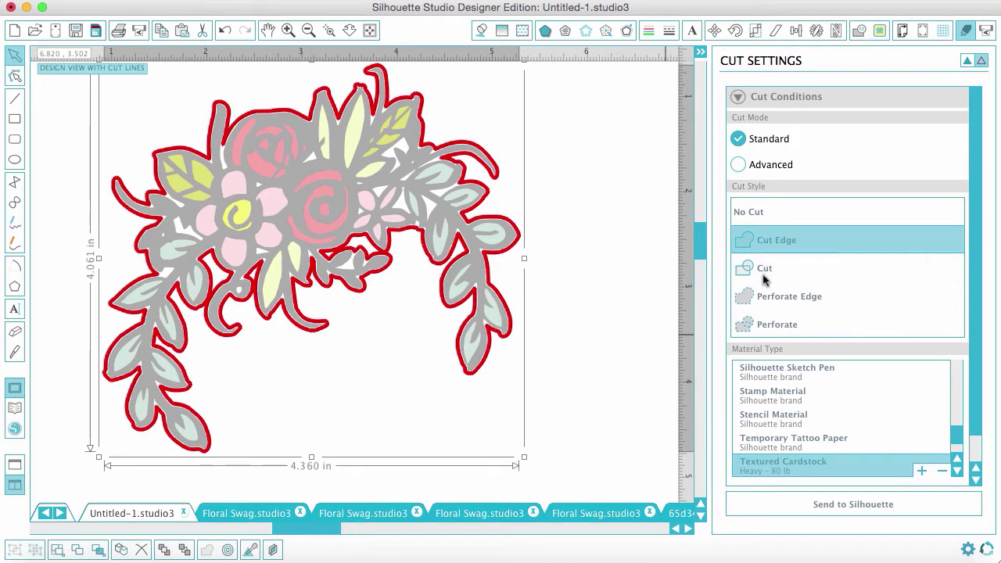
Change the cut style of the swag's outer offset line to Cut and clear the selection.
{"action": "left_click", "coordinate": [764, 270]}
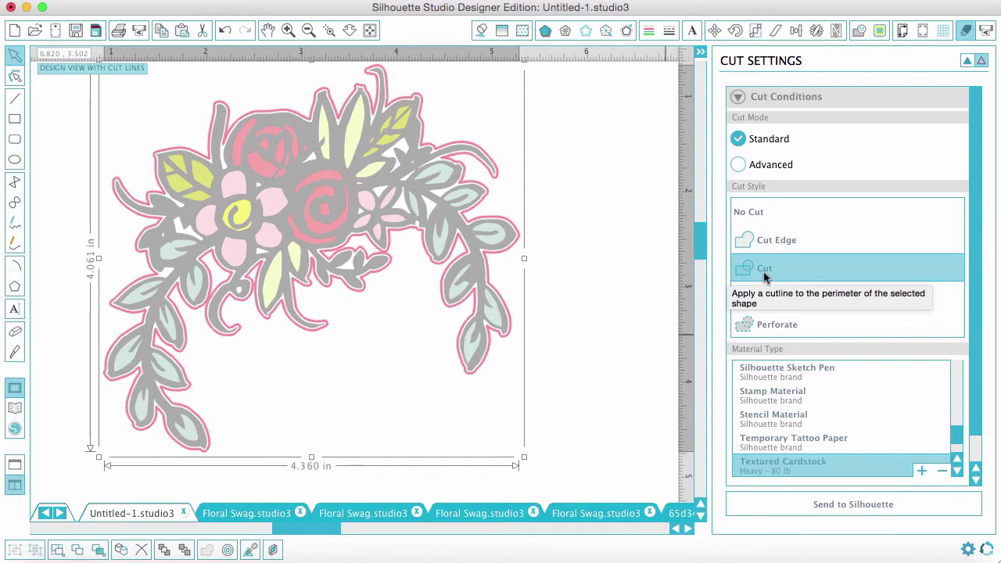
{"action": "left_click", "coordinate": [644, 305]}
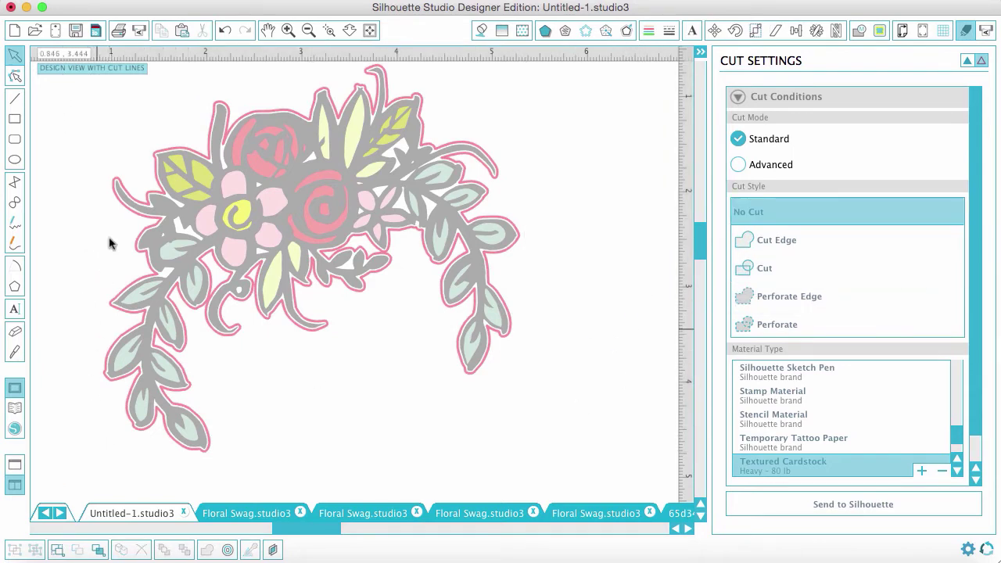
Group the coloured swag artwork together with its outer offset line and move the group slightly upward on the page.
{"action": "left_click", "coordinate": [482, 30]}
{"action": "scroll", "coordinate": [474, 201], "scroll_direction": "up", "scroll_amount": 3}
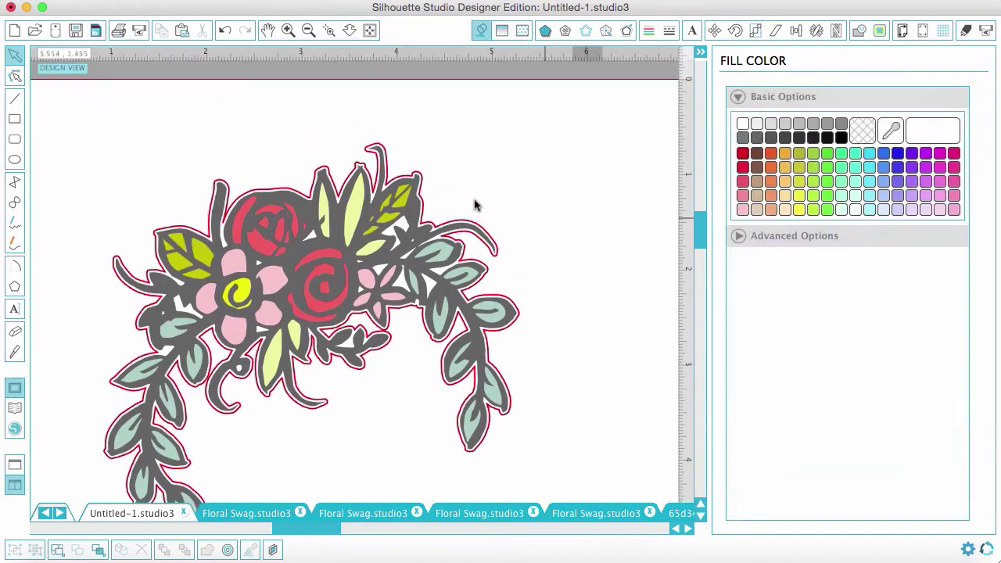
{"action": "left_click", "coordinate": [308, 30]}
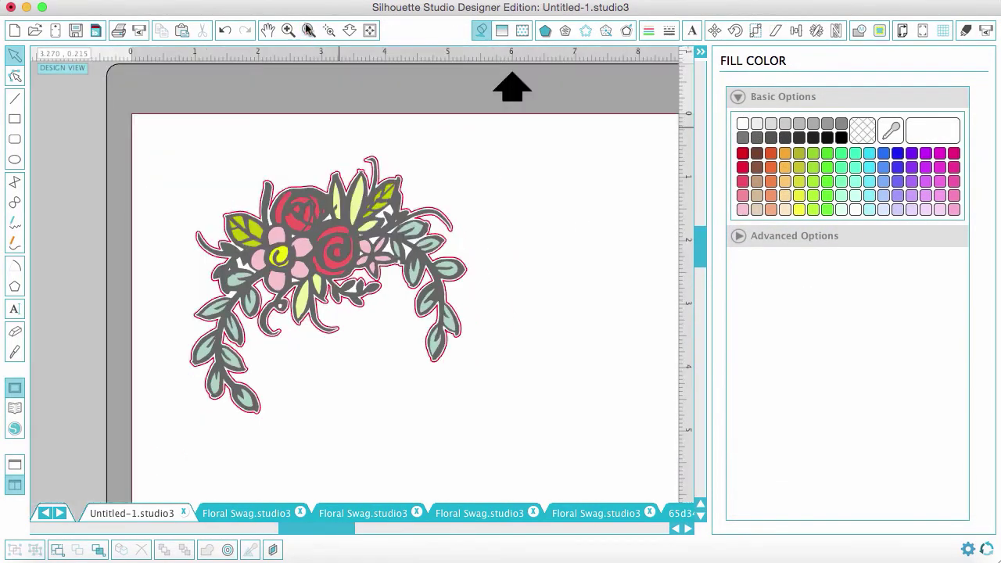
{"action": "left_click_drag", "start_coordinate": [146, 123], "coordinate": [469, 384]}
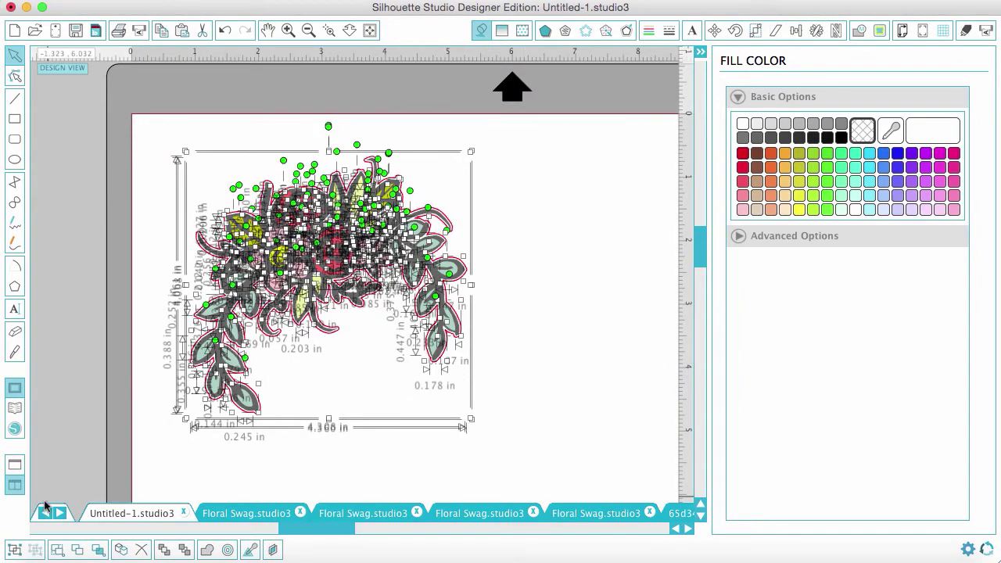
{"action": "left_click", "coordinate": [13, 550]}
{"action": "mouse_move", "coordinate": [391, 309]}
{"action": "left_mouse_down"}
{"action": "mouse_move", "coordinate": [488, 309]}
{"action": "mouse_move", "coordinate": [377, 312]}
{"action": "mouse_move", "coordinate": [391, 301]}
{"action": "left_mouse_up"}
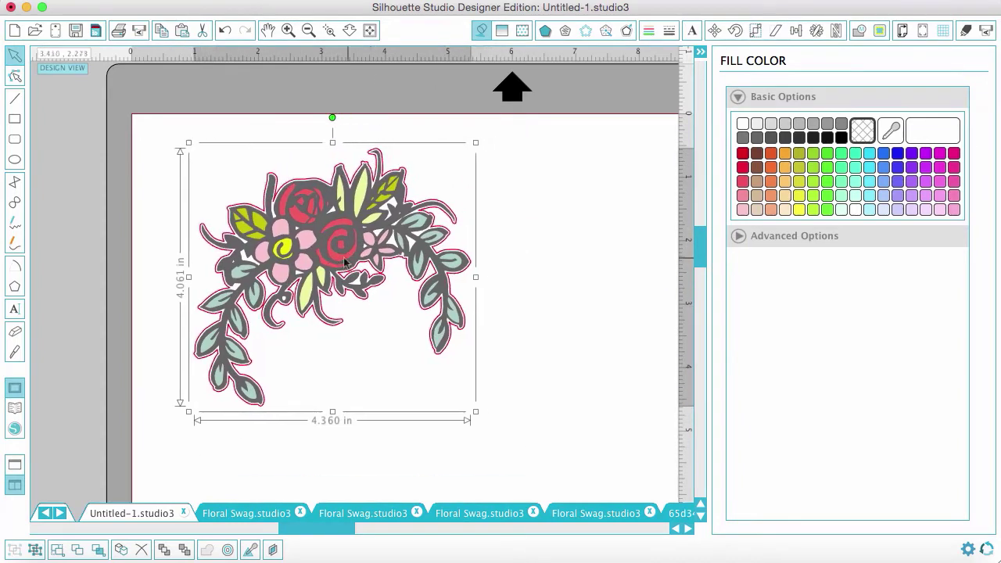
Turn on Type 1 (CAMEO, Portrait) registration marks and move the swag fully inside the cut border.
{"action": "left_click", "coordinate": [967, 31]}
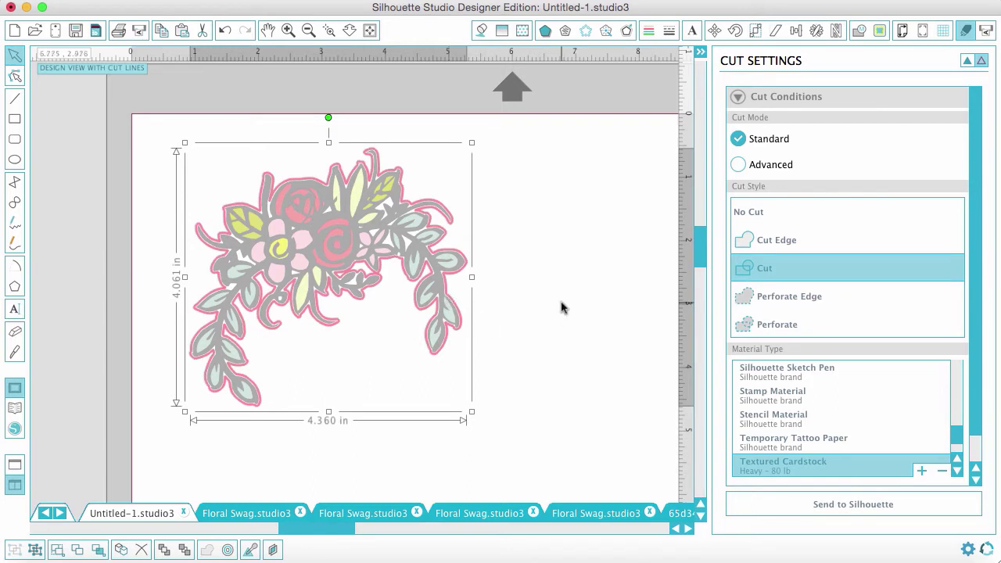
{"action": "left_click", "coordinate": [904, 33]}
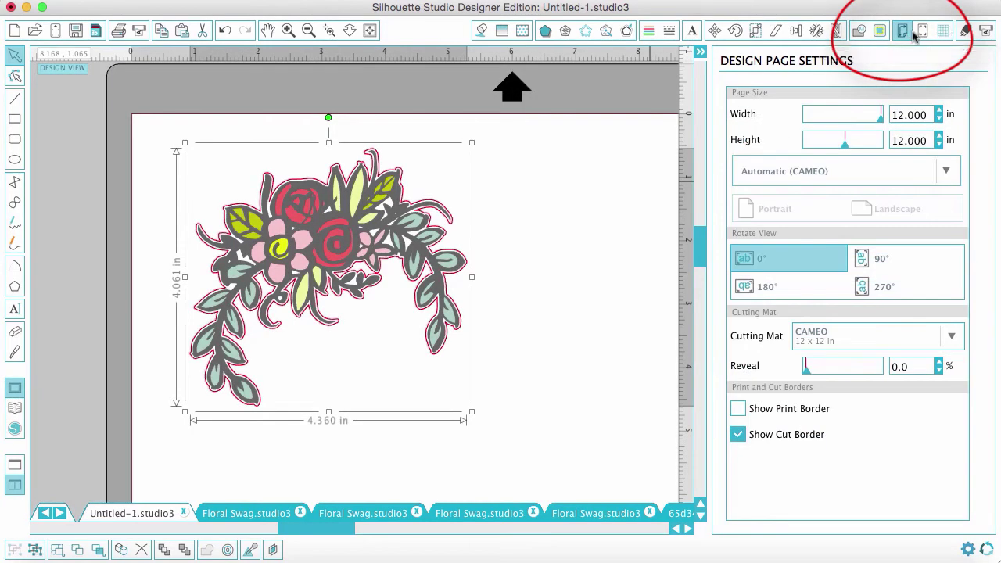
{"action": "left_click", "coordinate": [923, 31]}
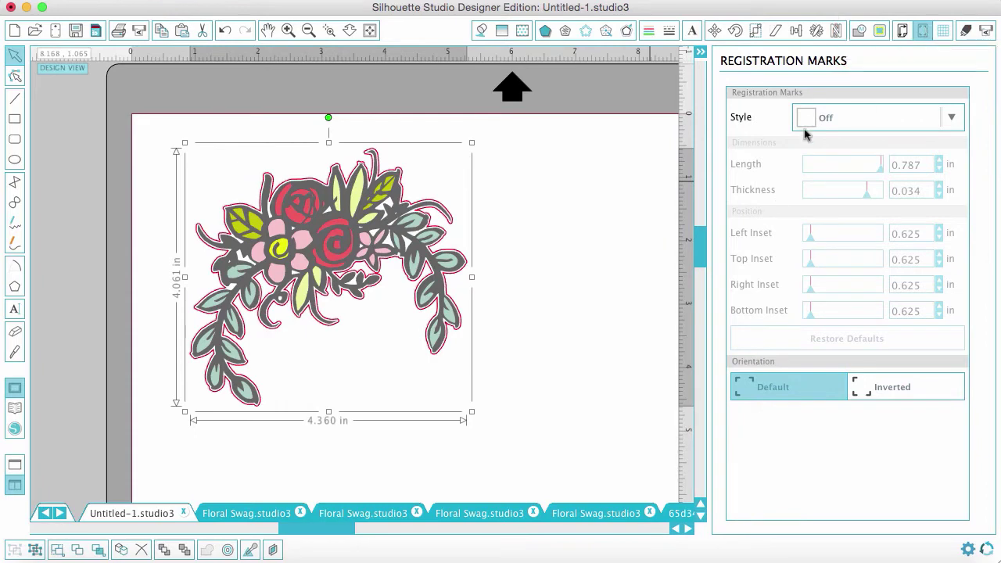
{"action": "left_click", "coordinate": [811, 118]}
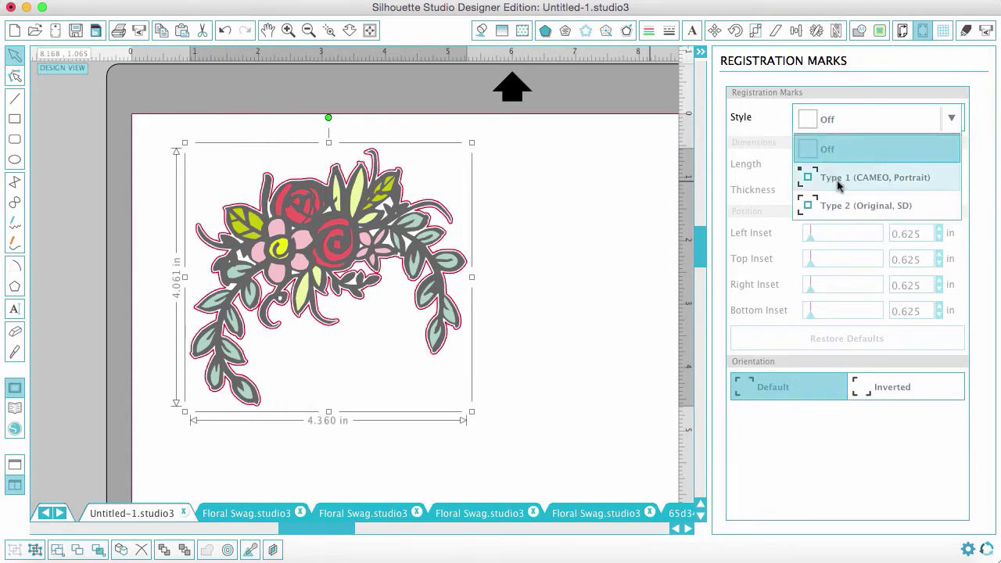
{"action": "left_click", "coordinate": [837, 177]}
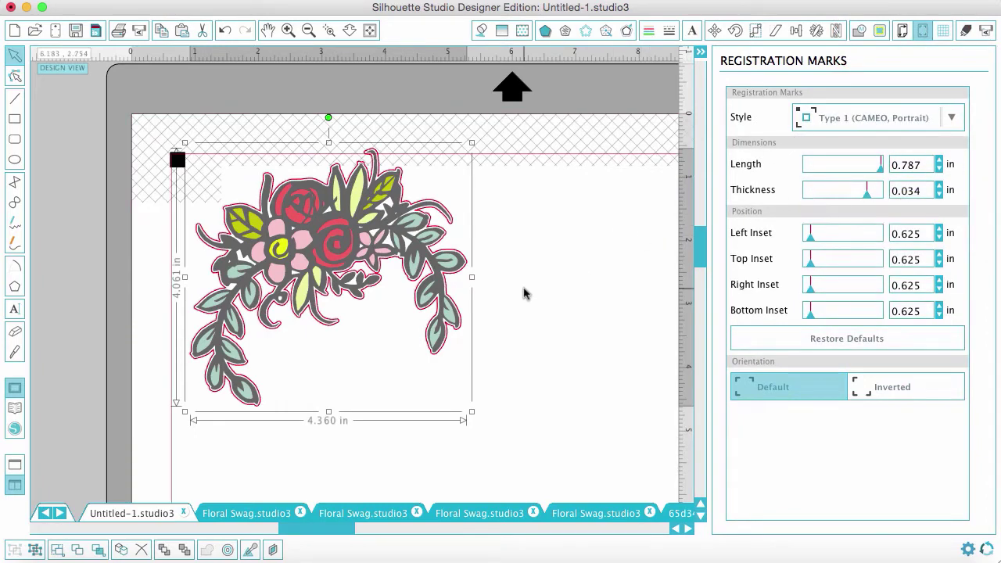
{"action": "left_click", "coordinate": [369, 32]}
{"action": "left_click_drag", "start_coordinate": [290, 160], "coordinate": [317, 180]}
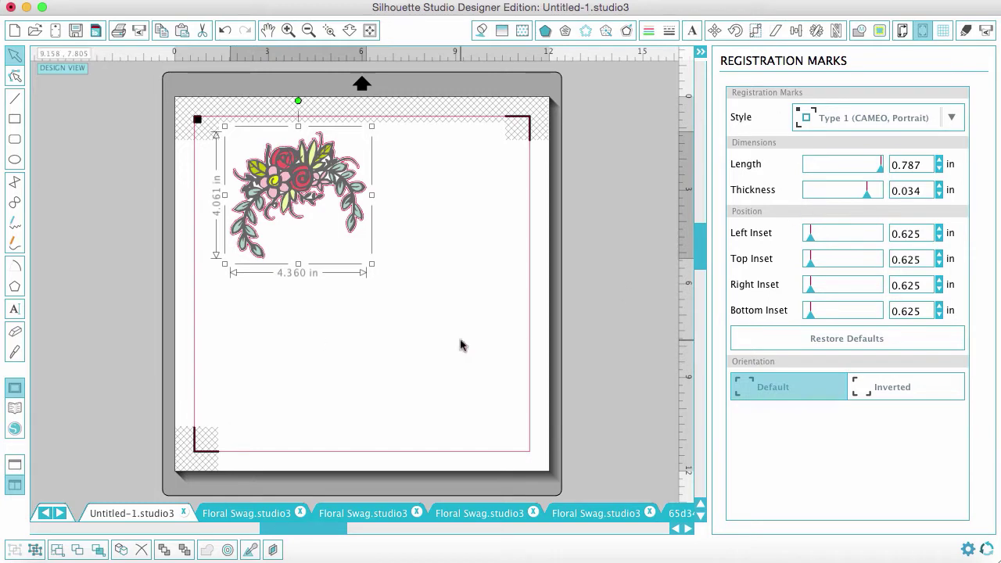
Set the design page size to Letter and deselect the swag.
{"action": "left_click", "coordinate": [902, 34]}
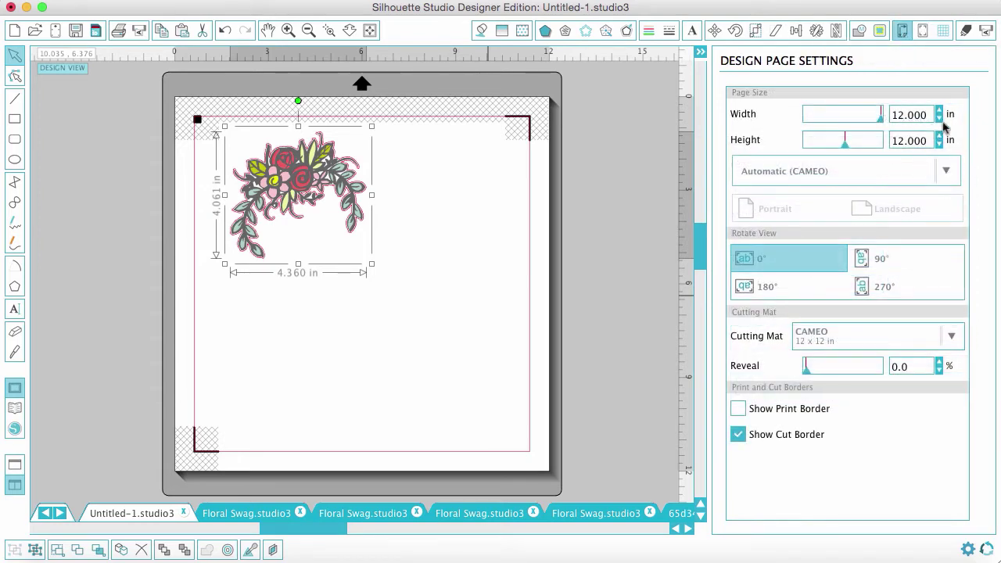
{"action": "left_click", "coordinate": [945, 171]}
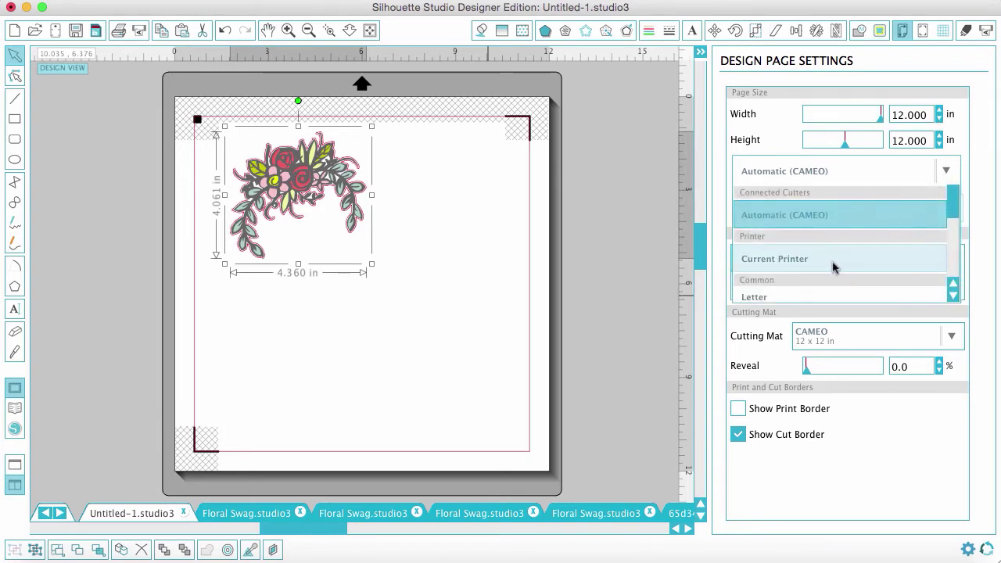
{"action": "left_click", "coordinate": [827, 293]}
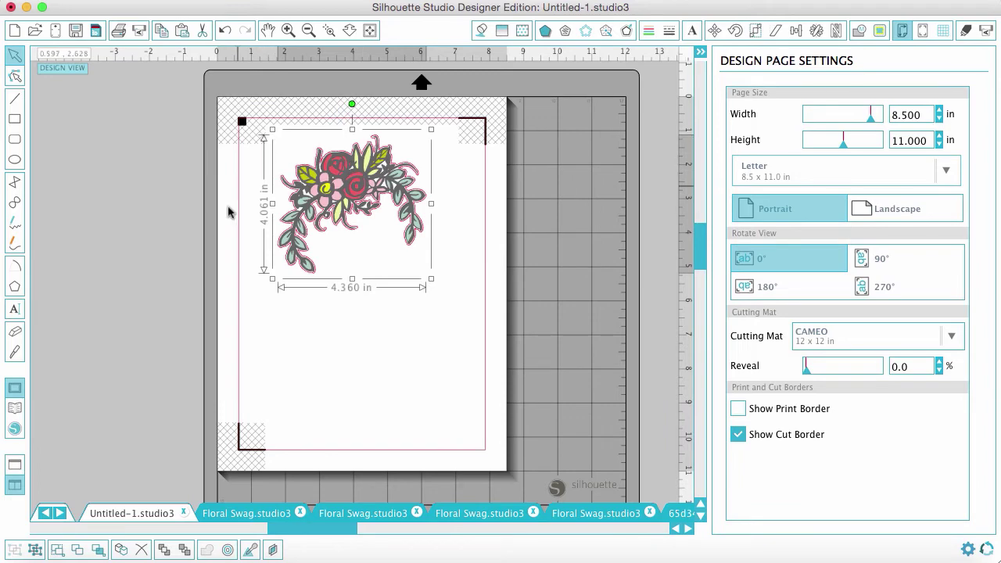
{"action": "left_click", "coordinate": [474, 200]}
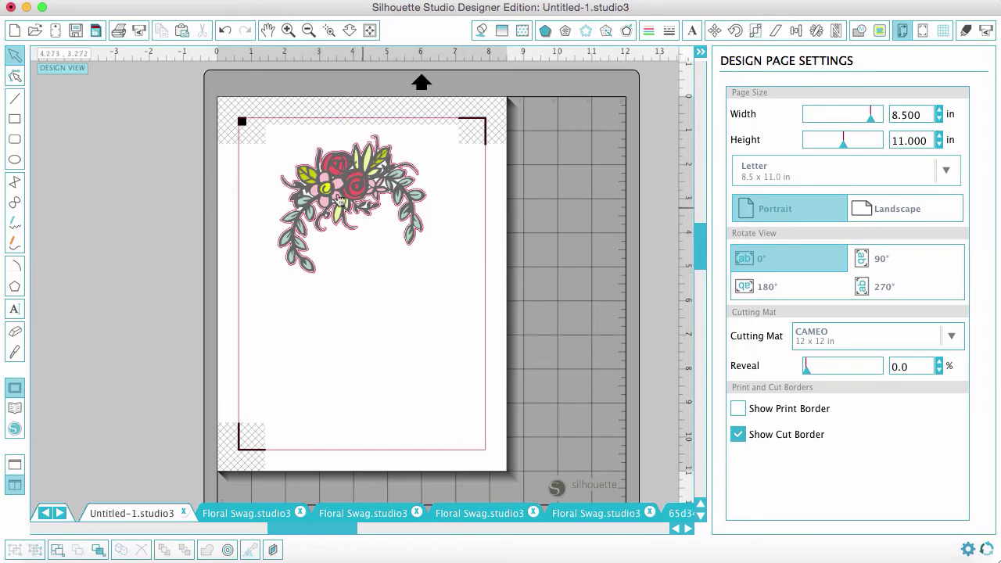
Turn off Print Lines of Selected Shapes for the grouped swag.
{"action": "left_click", "coordinate": [288, 32]}
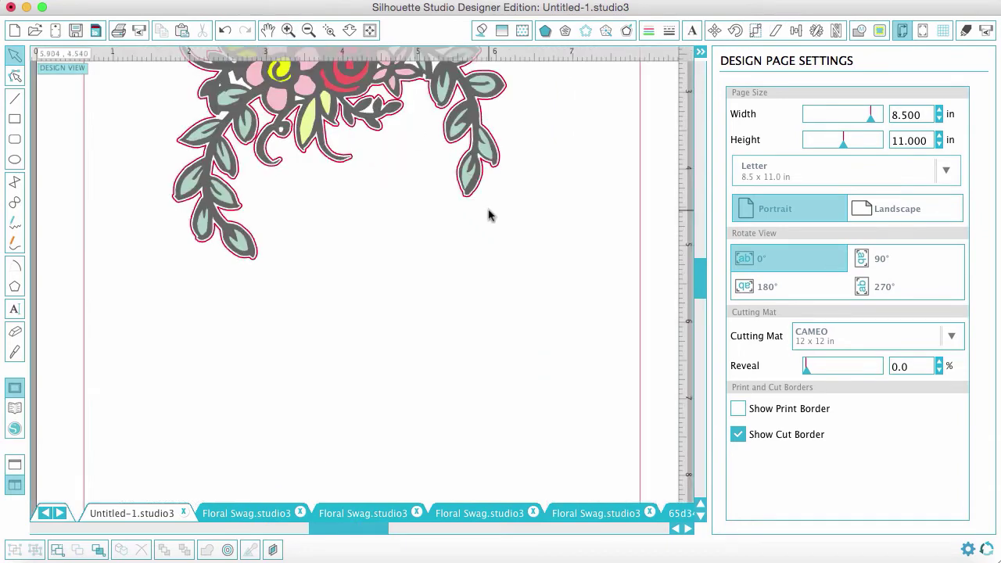
{"action": "scroll", "coordinate": [489, 214], "scroll_direction": "up", "scroll_amount": 5}
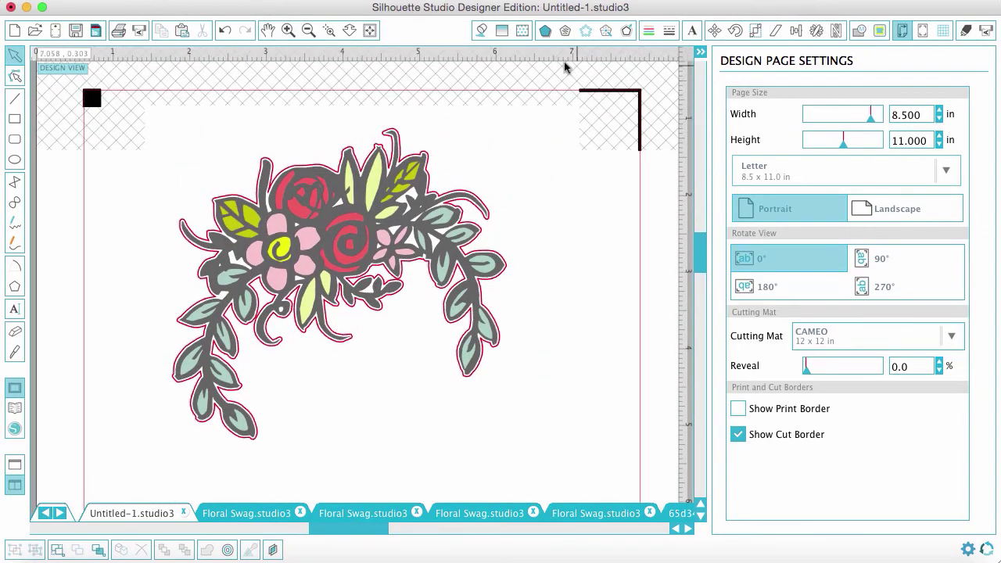
{"action": "left_click", "coordinate": [494, 226]}
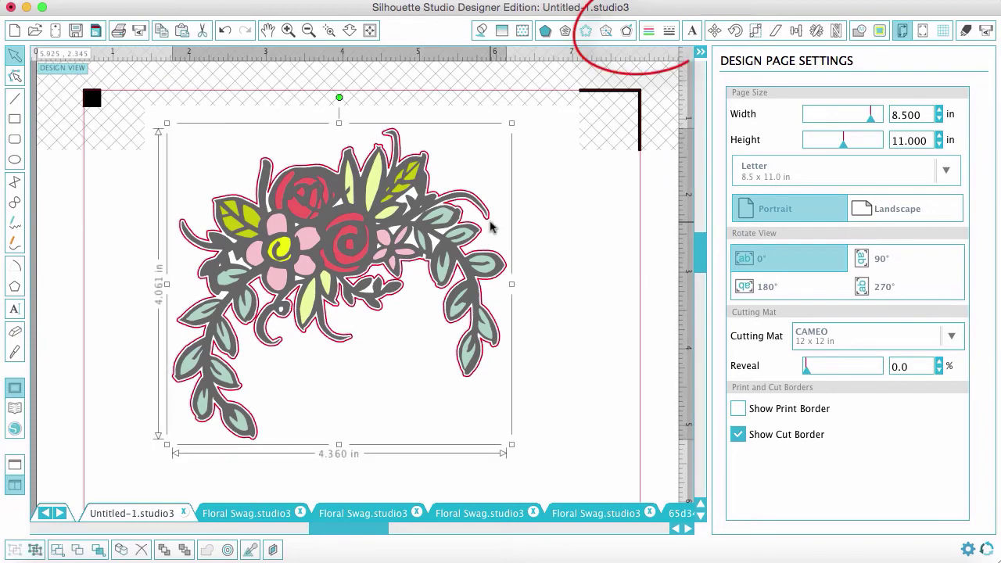
{"action": "left_click", "coordinate": [649, 32]}
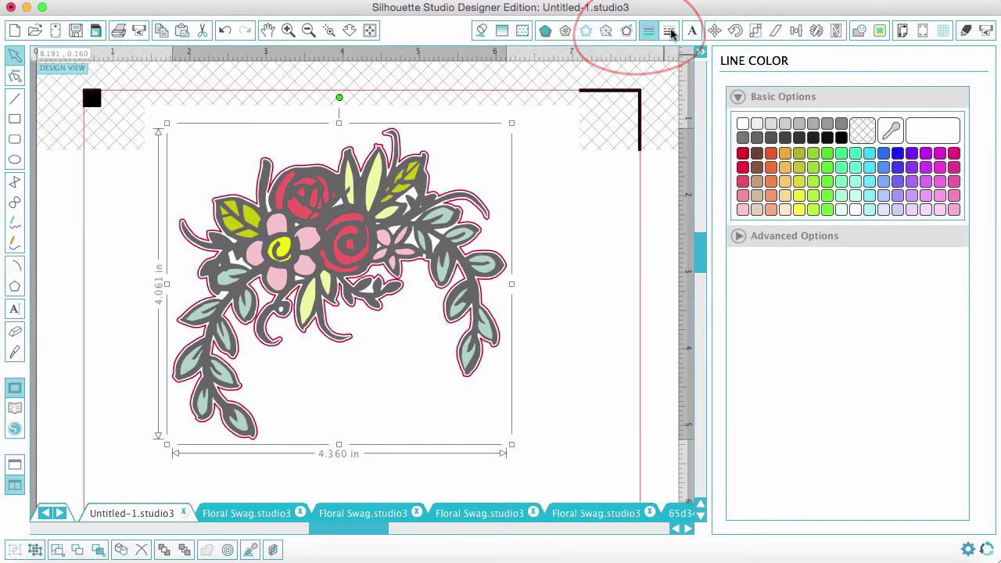
{"action": "left_click", "coordinate": [669, 31]}
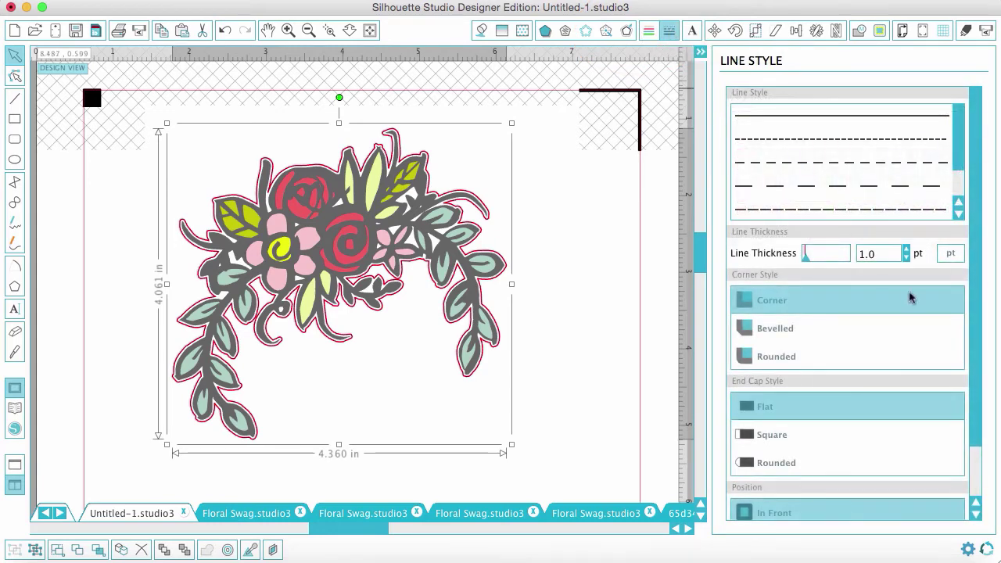
{"action": "scroll", "coordinate": [975, 332], "scroll_direction": "down", "scroll_amount": 1}
{"action": "scroll", "coordinate": [974, 332], "scroll_direction": "down", "scroll_amount": 3}
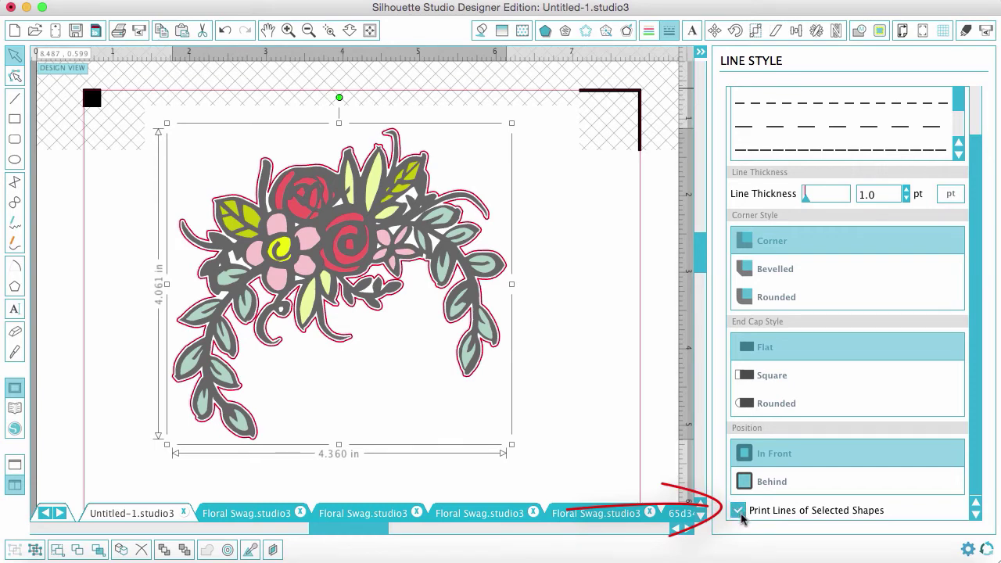
{"action": "left_click", "coordinate": [739, 511]}
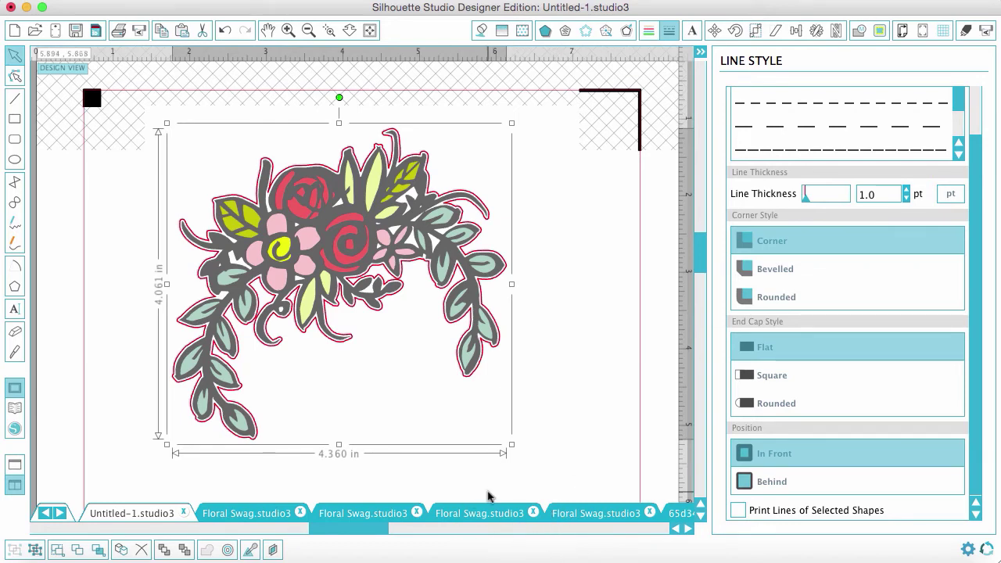
Examine the Floral Swag sheet of arranged swags and the repeating swag pattern page, and locate the Print command without printing.
{"action": "left_click", "coordinate": [273, 513]}
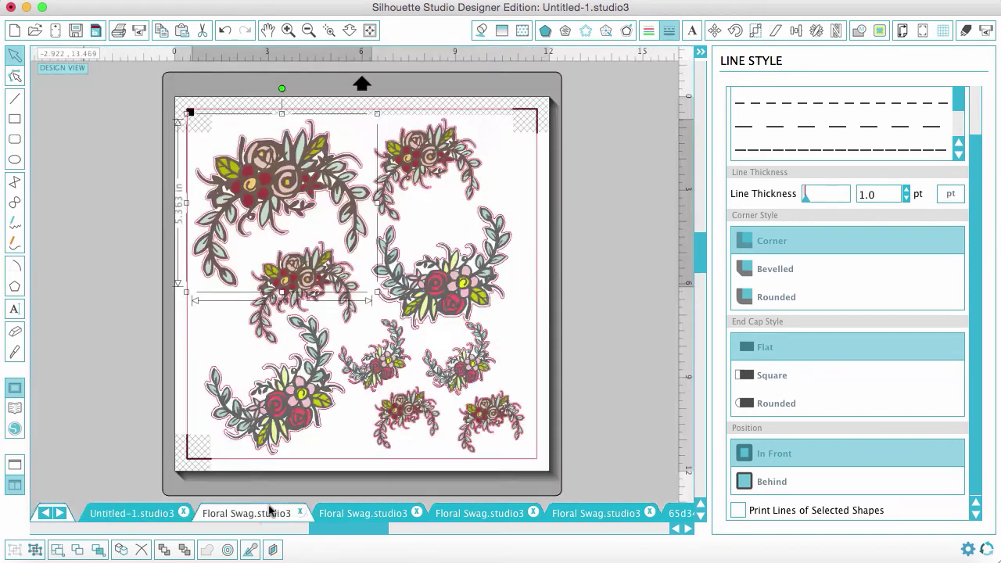
{"action": "left_click", "coordinate": [344, 514]}
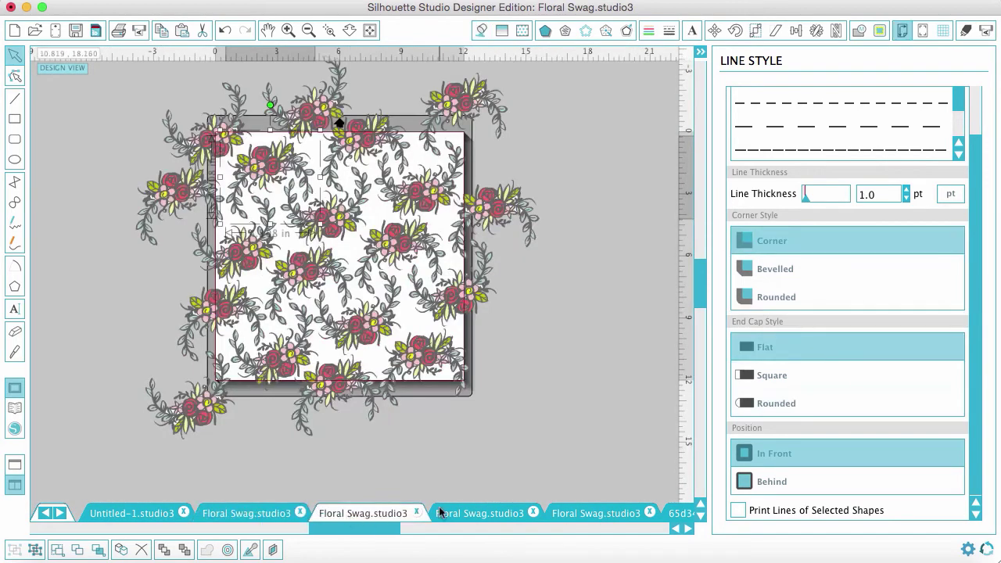
{"action": "scroll", "coordinate": [565, 285], "scroll_direction": "left", "scroll_amount": 5}
{"action": "scroll", "coordinate": [565, 285], "scroll_direction": "up", "scroll_amount": 2}
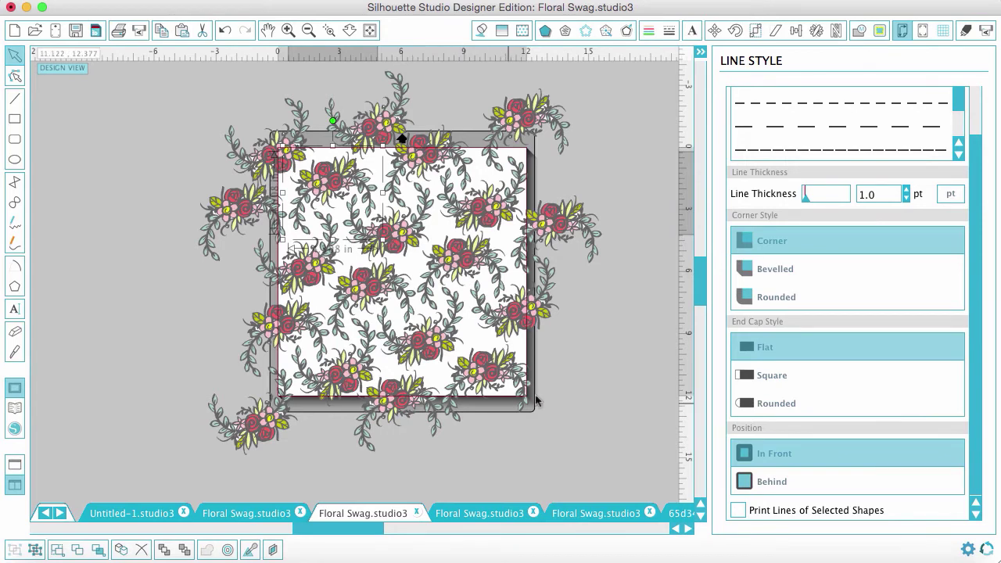
{"action": "left_click", "coordinate": [592, 385]}
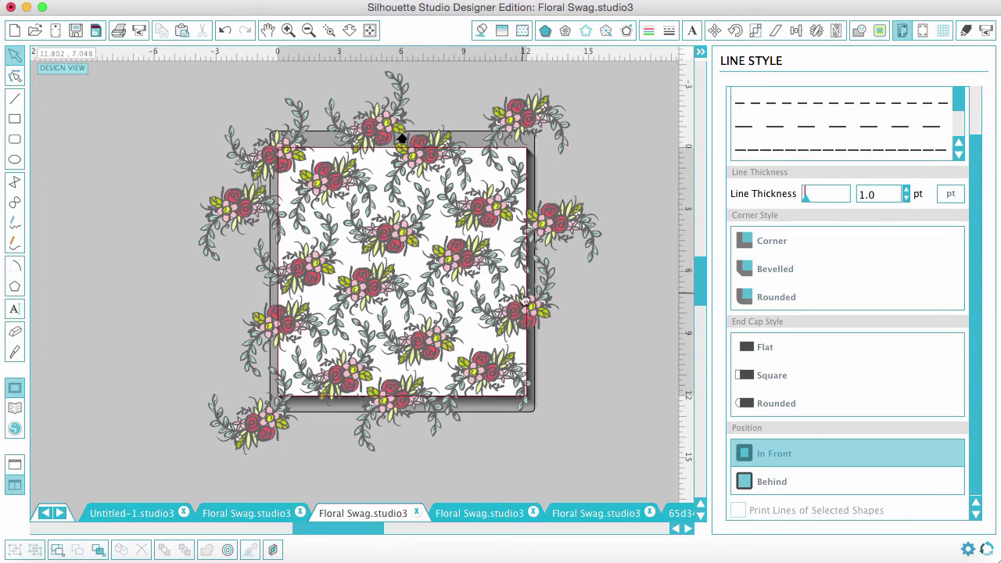
{"action": "left_click", "coordinate": [161, 3]}
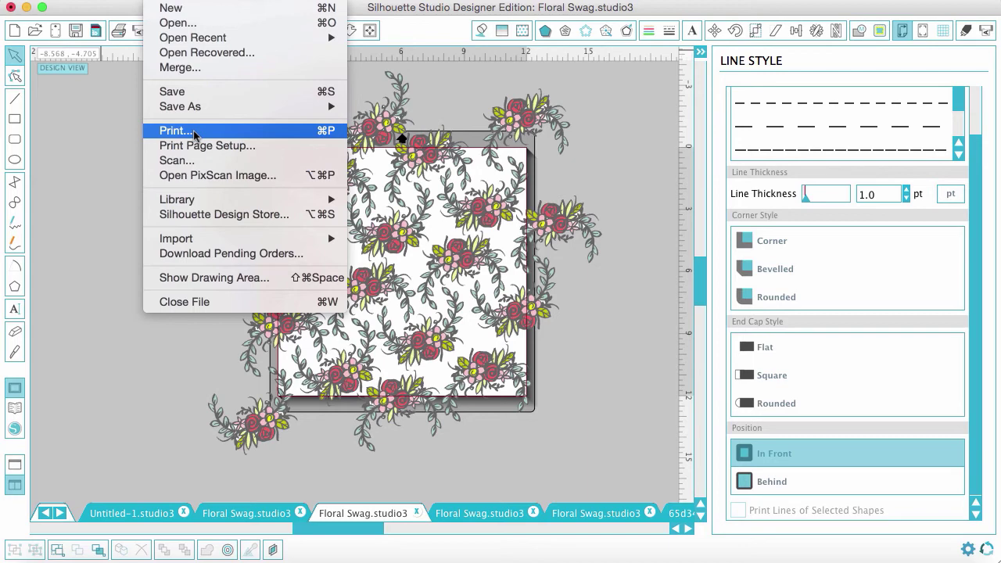
{"action": "left_click", "coordinate": [638, 141]}
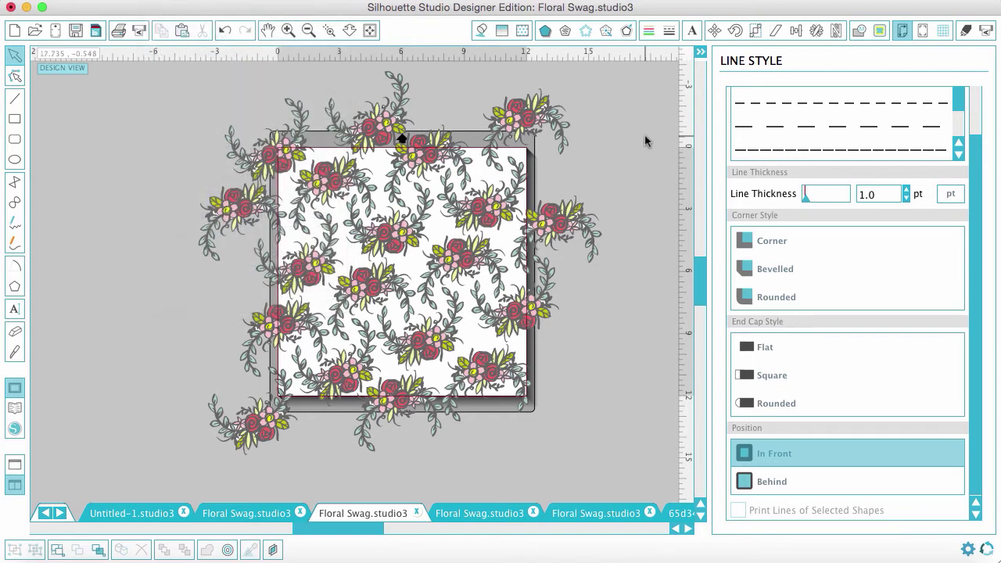